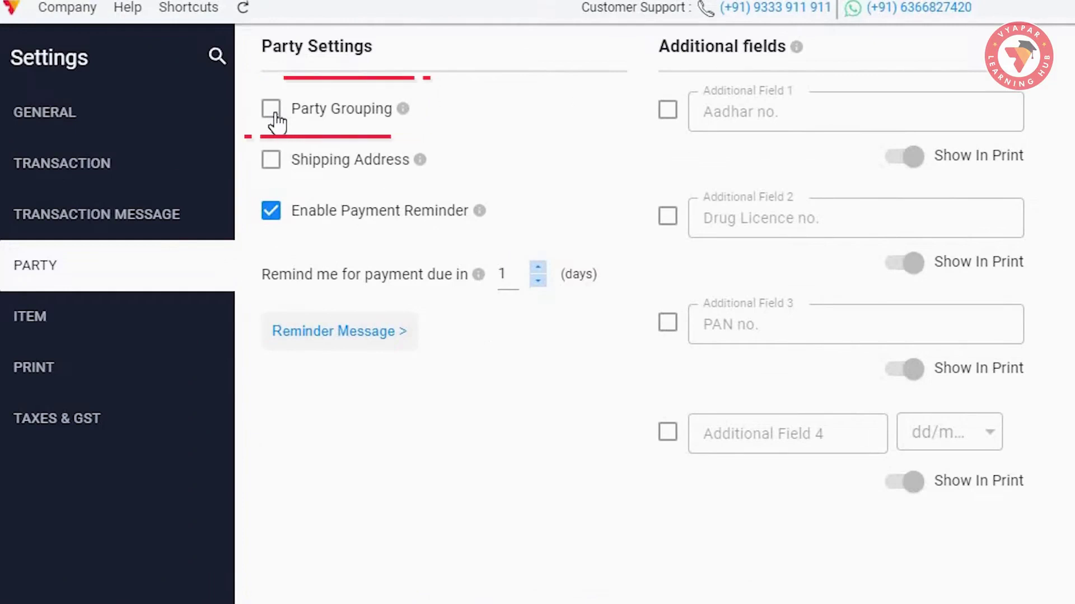
- Tick Party Grouping, Shipping Address and Print Shipping Address in Party Settings
click(273, 112)
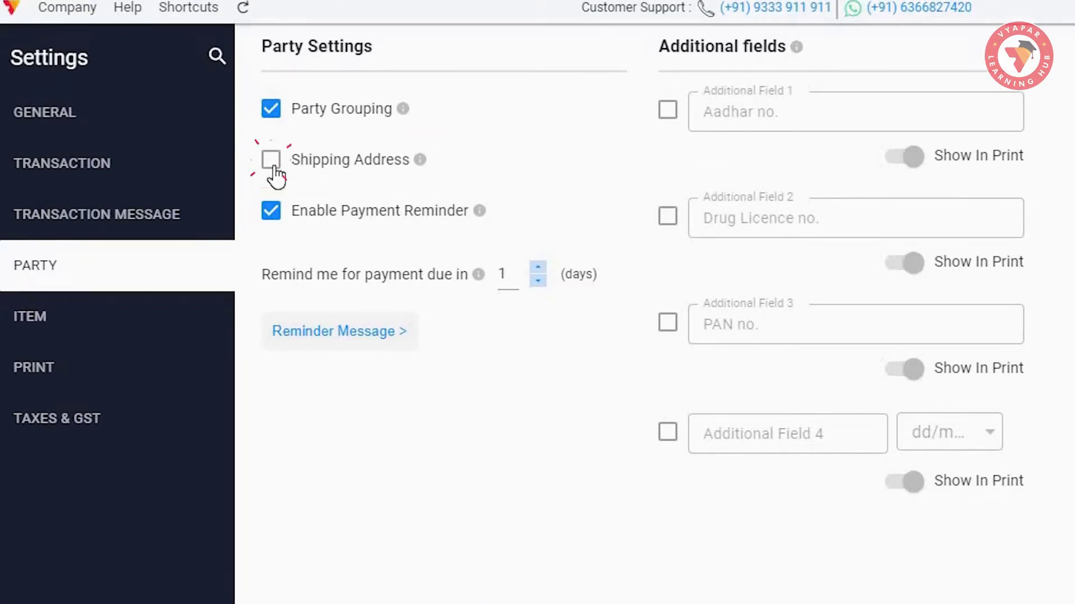
click(271, 161)
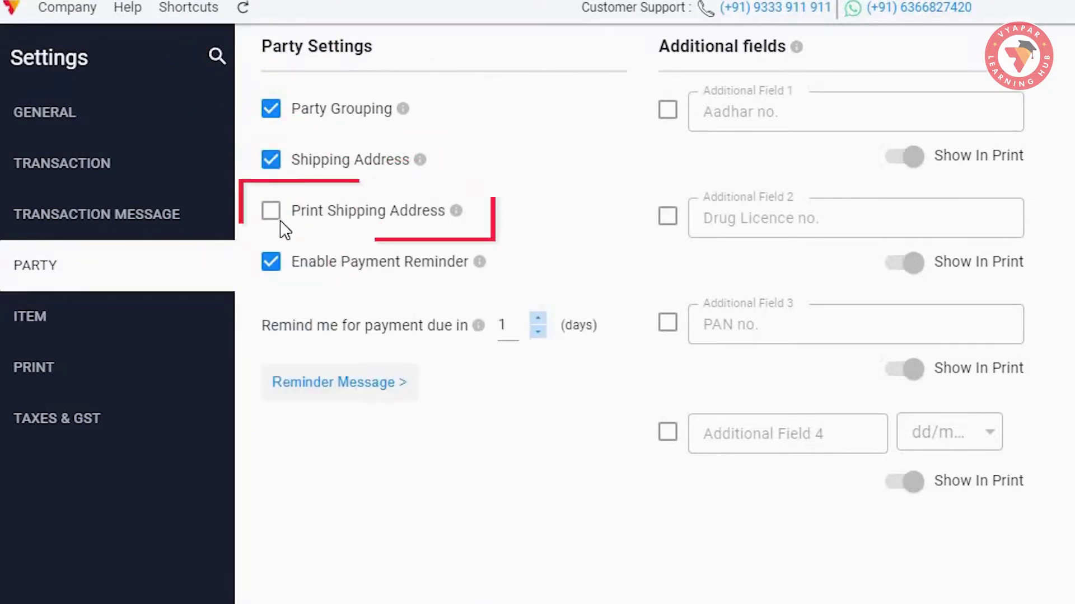
mouse_move(456, 213)
click(272, 211)
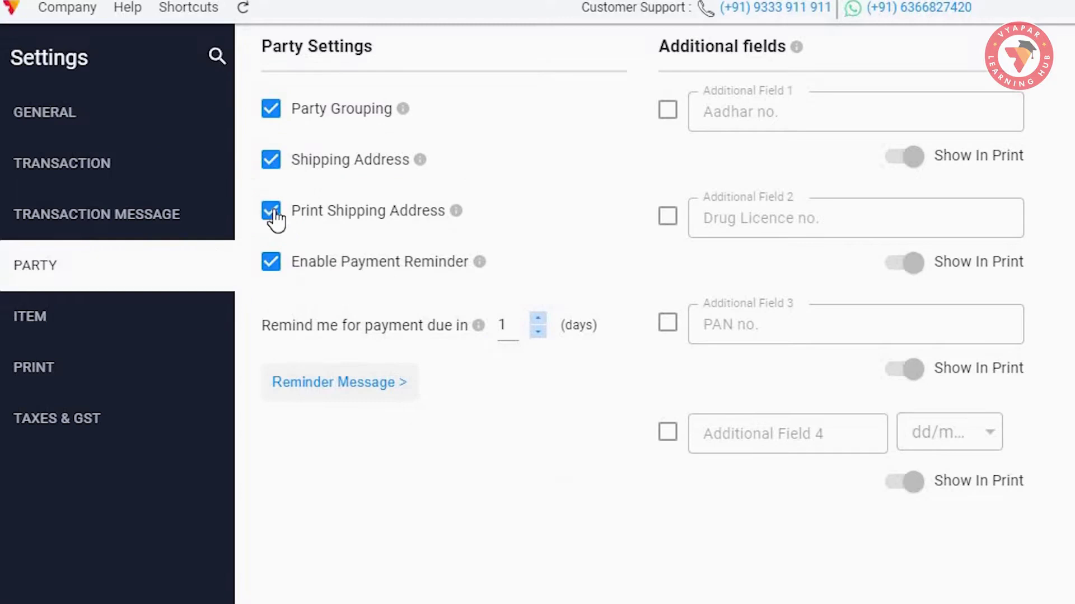
click(272, 213)
click(272, 212)
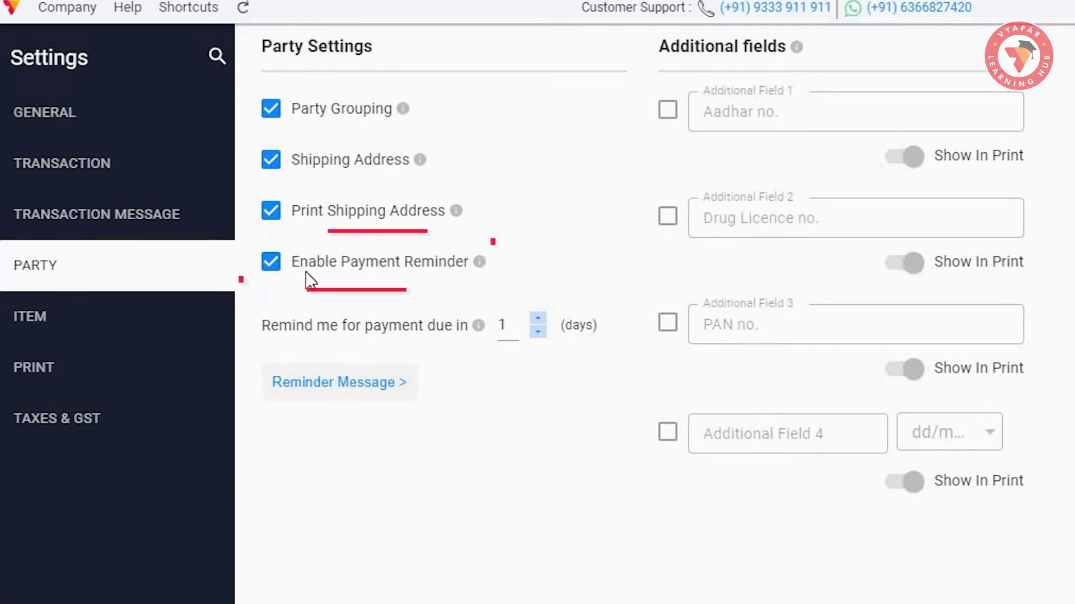
mouse_move(479, 267)
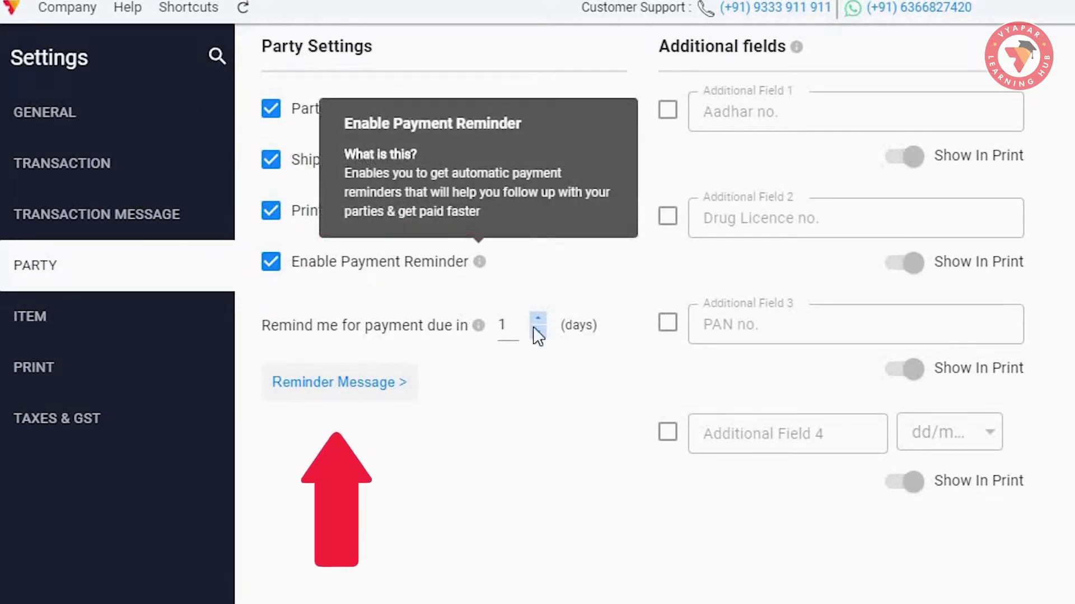
click(400, 392)
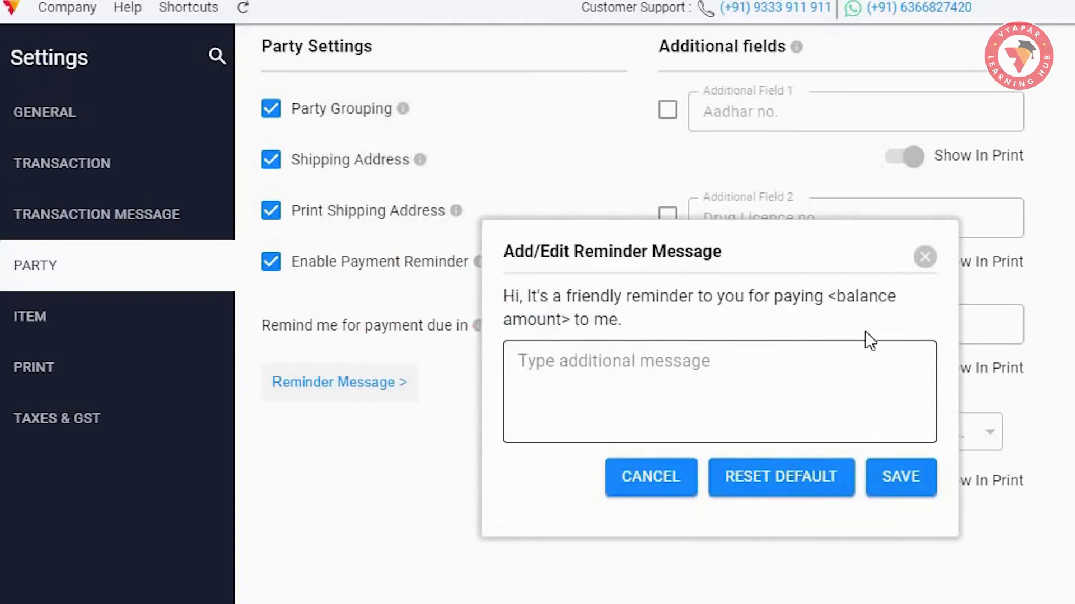
click(925, 259)
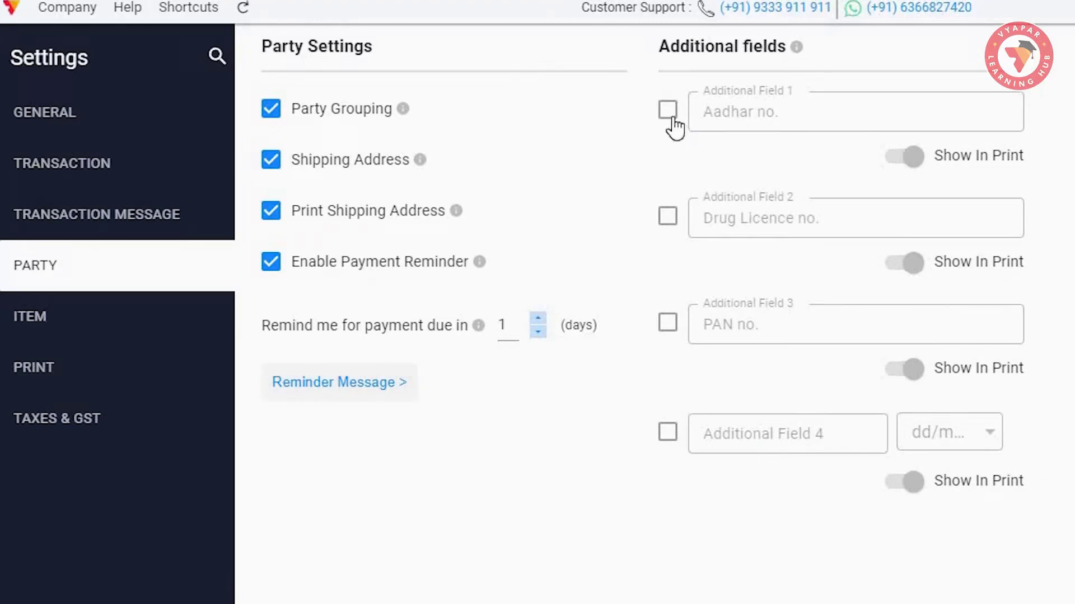
- Enable additional party fields Aadhar no., Drug Licence no. and PAN no
click(672, 120)
click(668, 218)
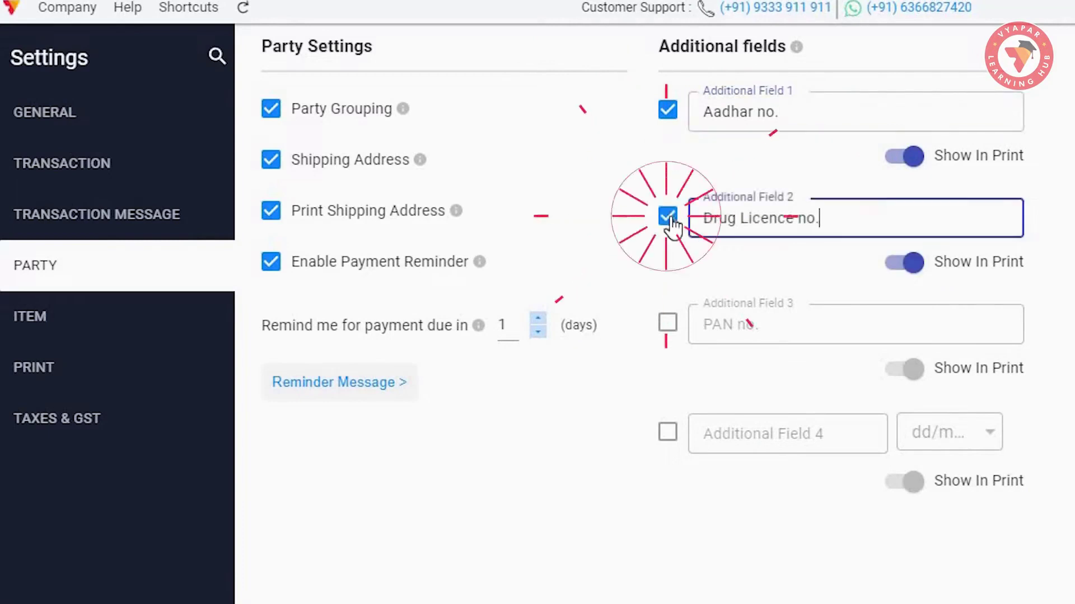
click(667, 323)
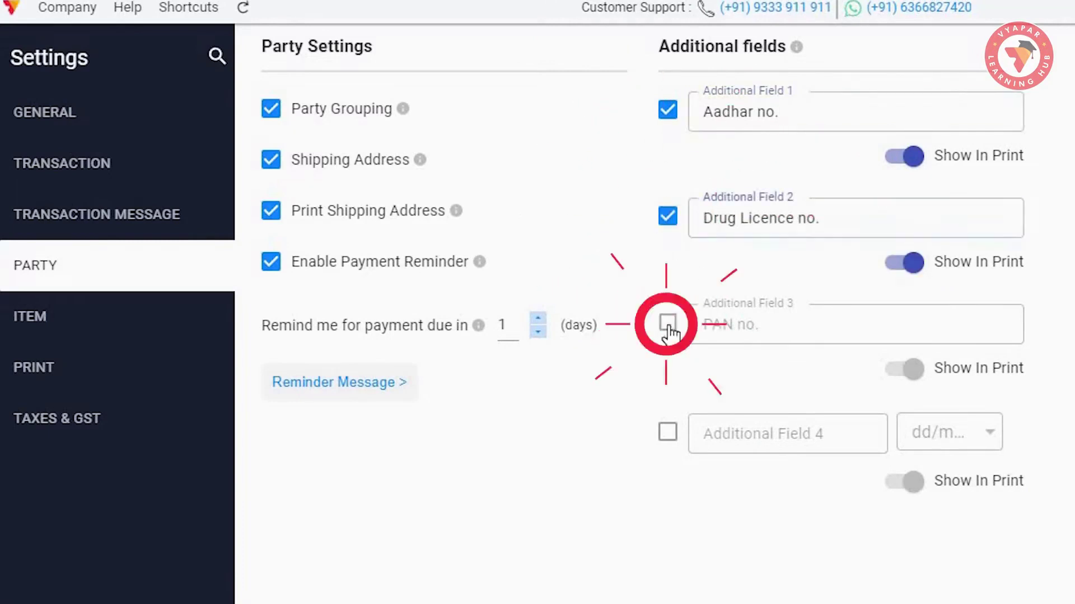
click(790, 112)
click(825, 216)
click(811, 330)
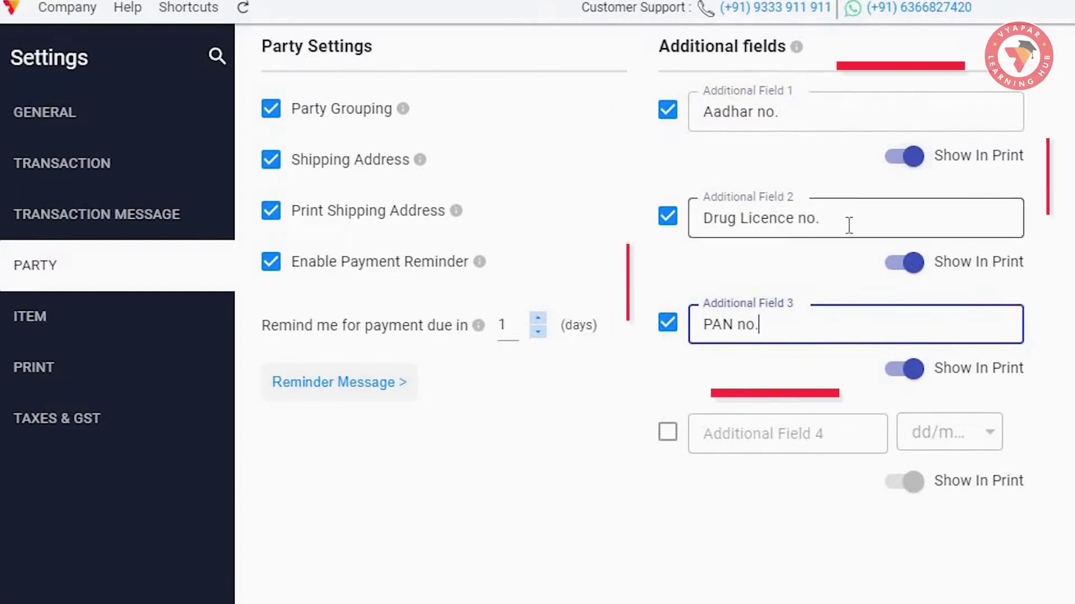
- Keep Aadhar no. shown in print and tick the date-type Additional Field 4
click(911, 161)
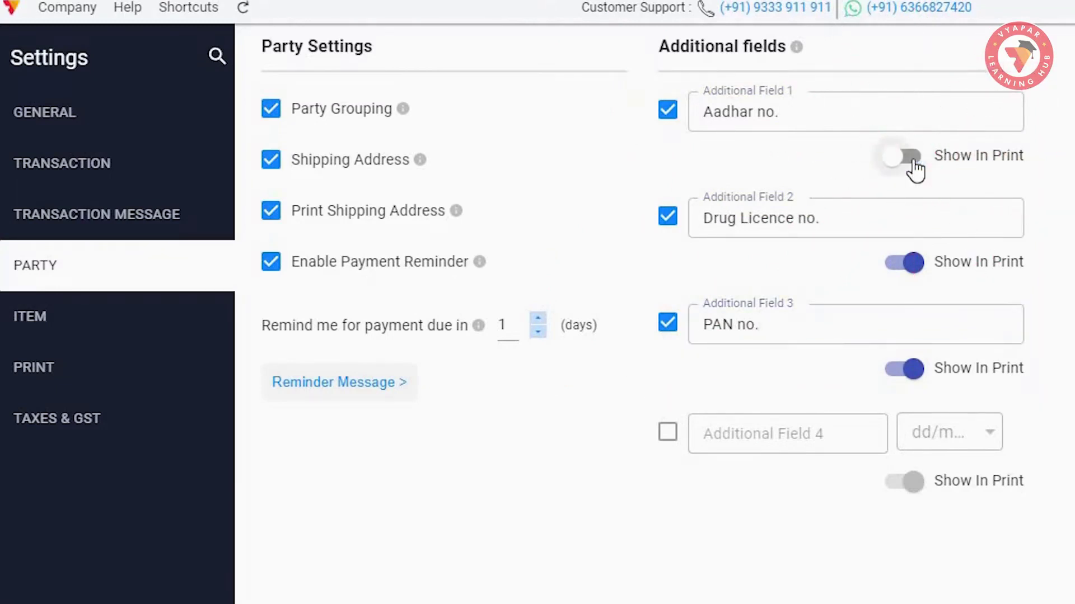
click(911, 161)
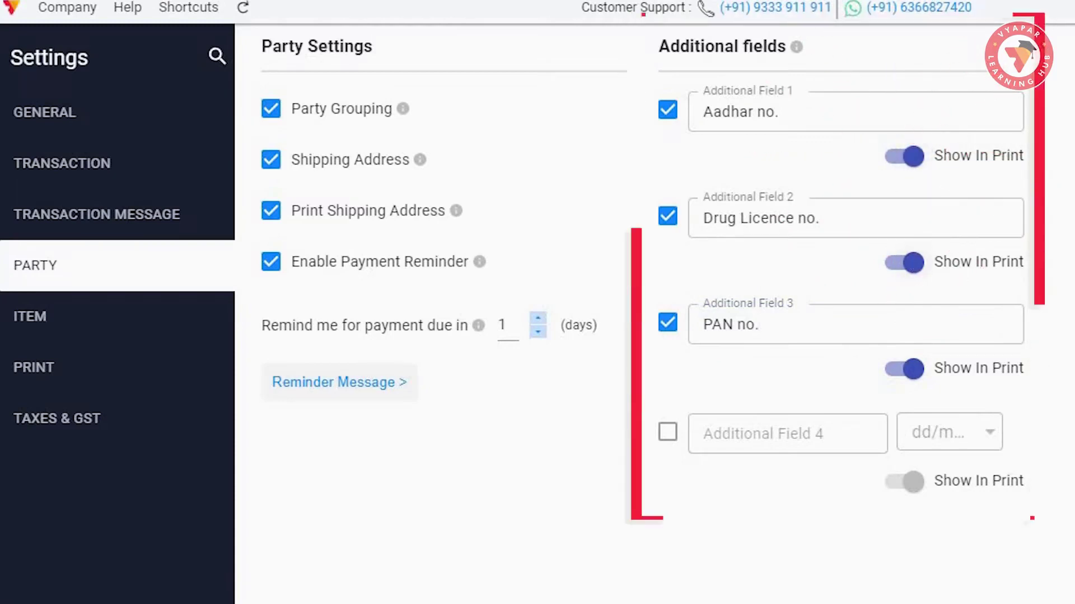
click(669, 437)
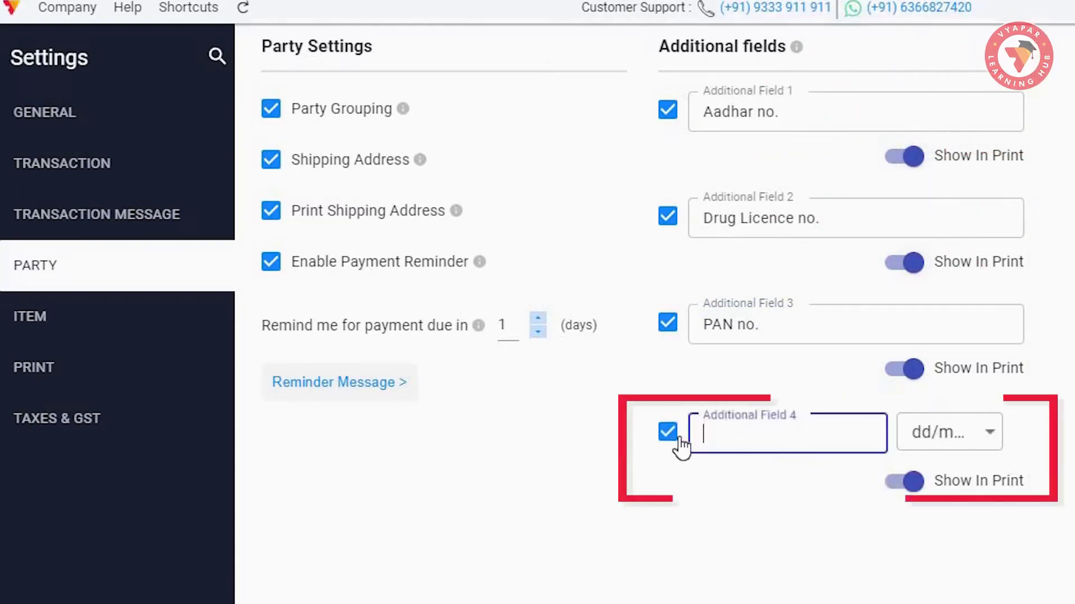
click(989, 434)
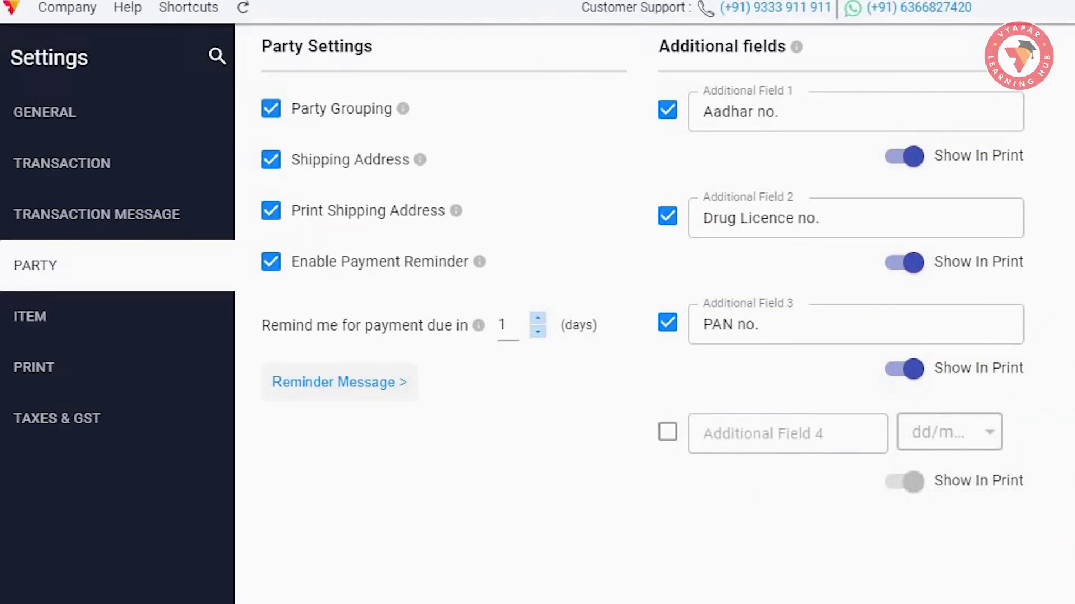
- Close Settings and open the empty Parties page, checking GROUP before returning to NAME
click(103, 124)
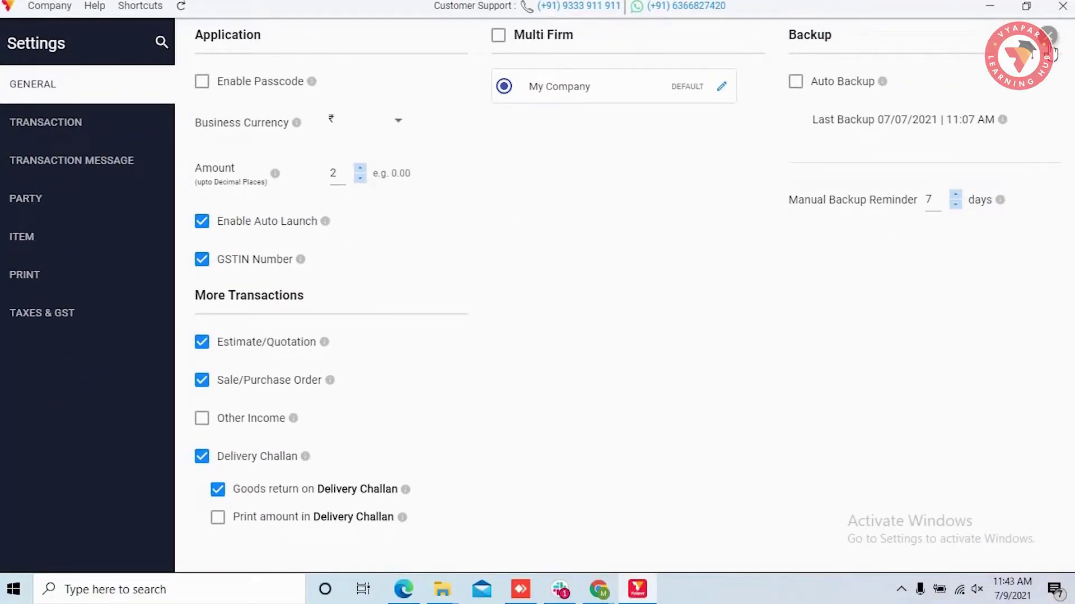
click(1049, 44)
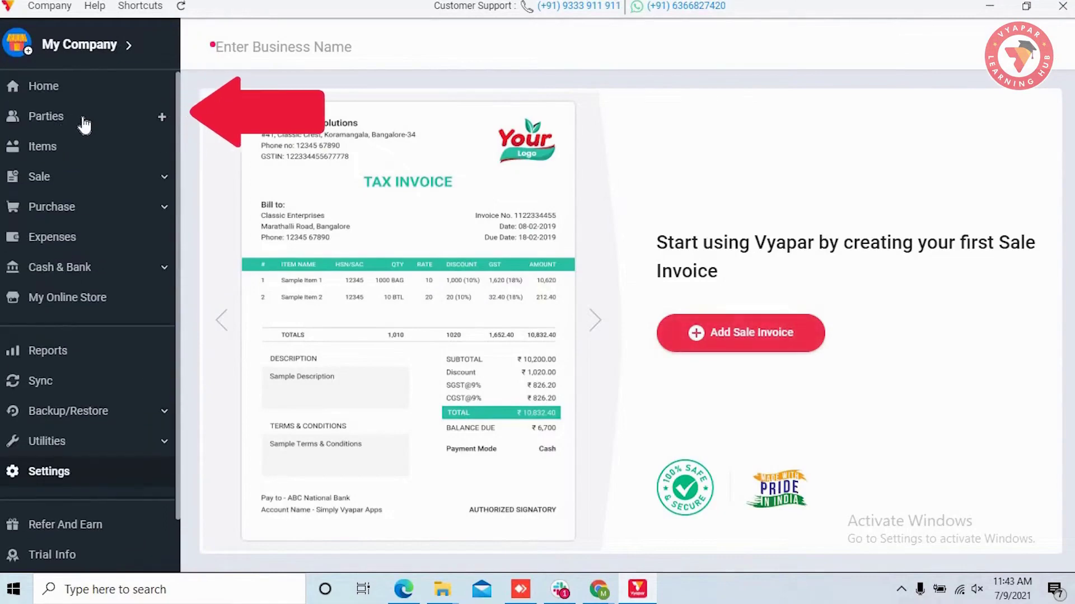
click(84, 122)
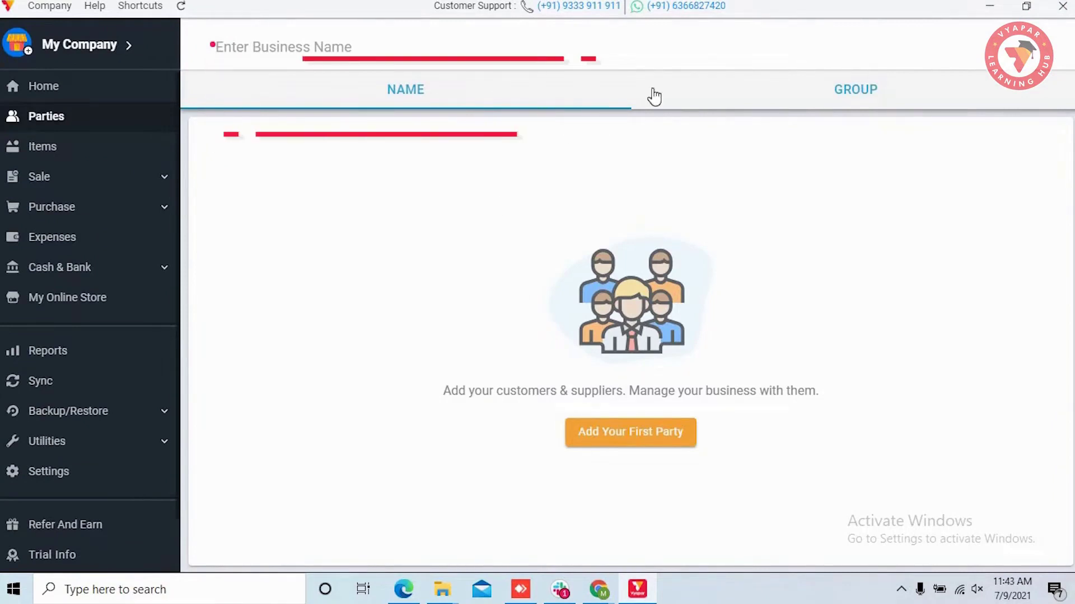
click(855, 105)
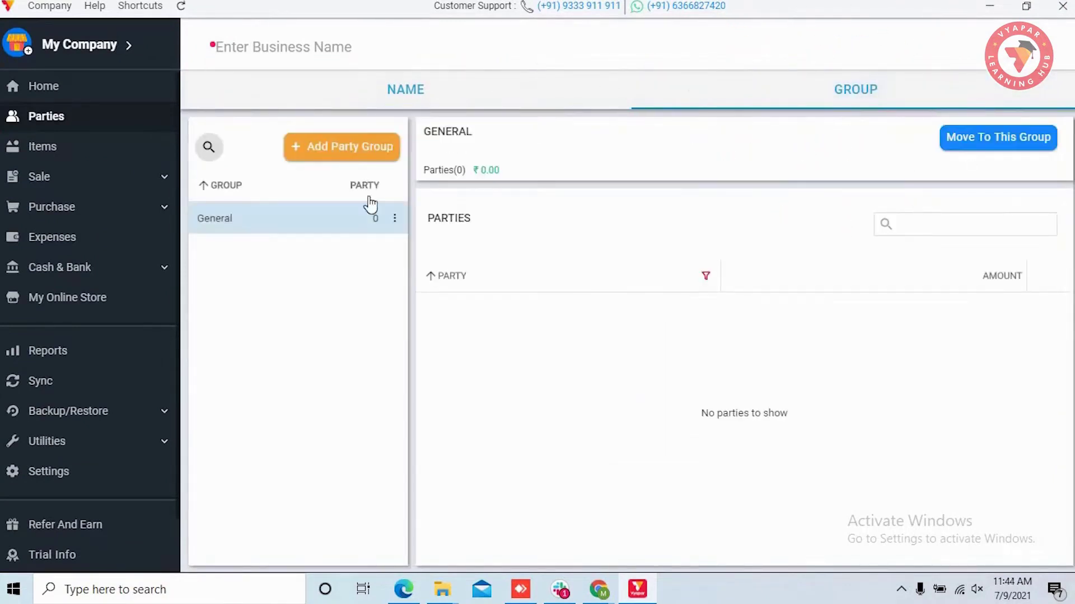
click(420, 100)
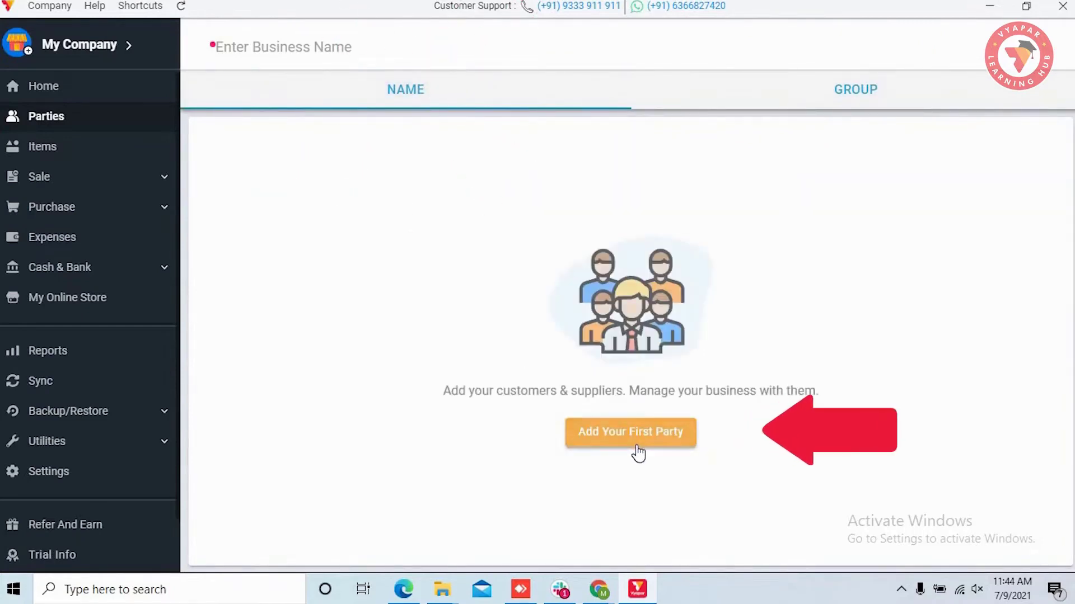
- Start a new party with the contact's name and phone number, leaving the group unset
click(637, 452)
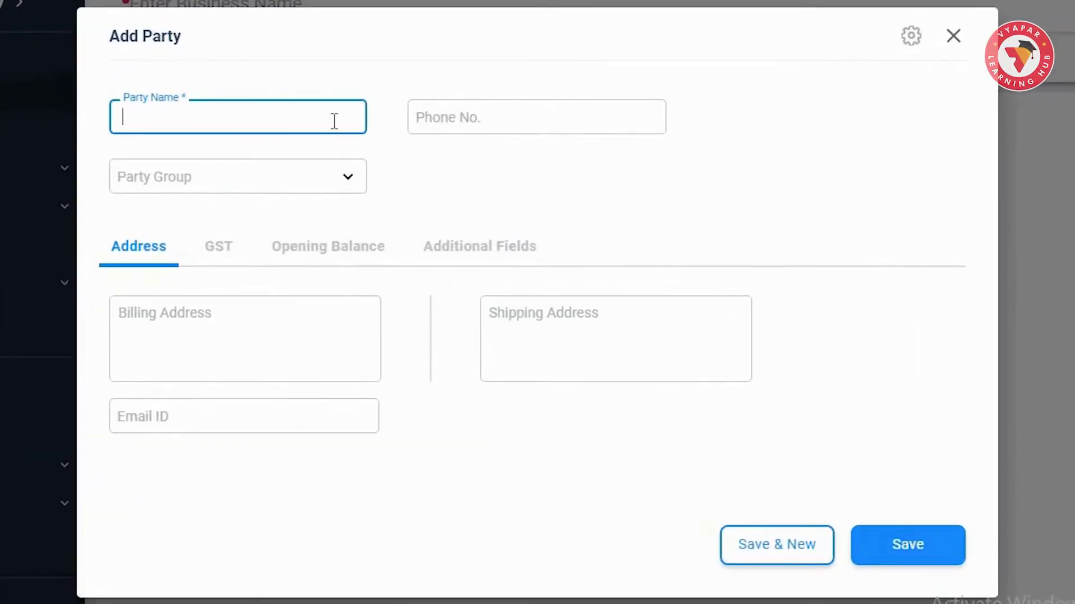
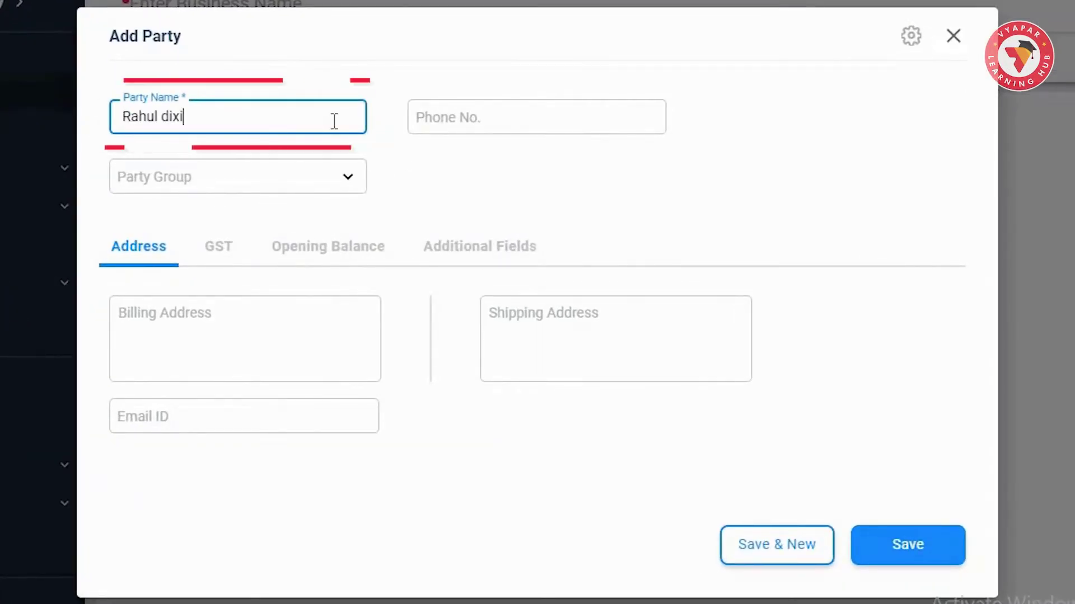
key(Tab)
text(9876543210)
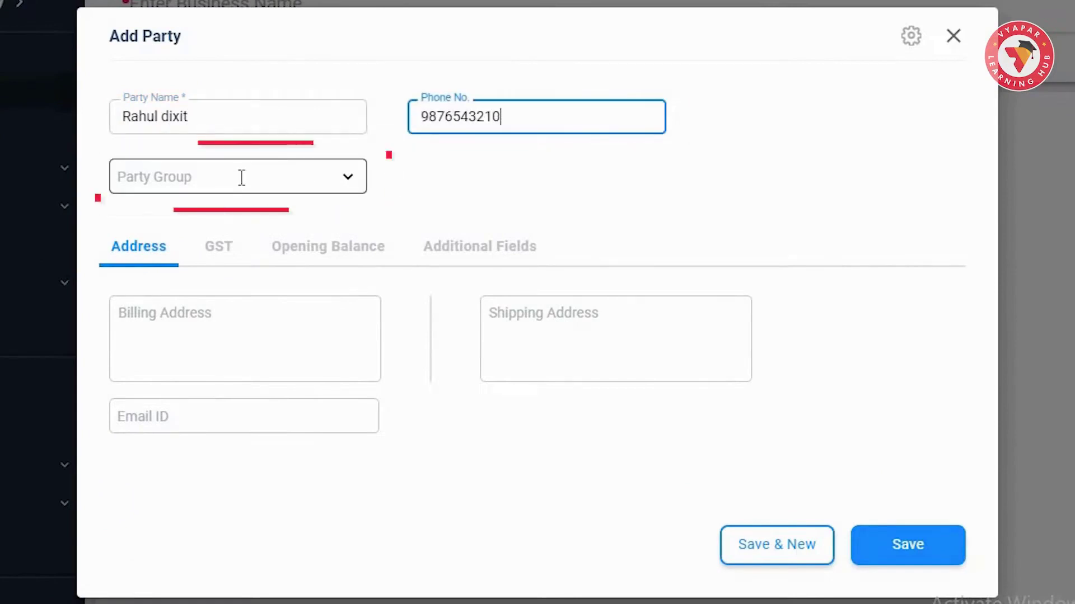
click(240, 177)
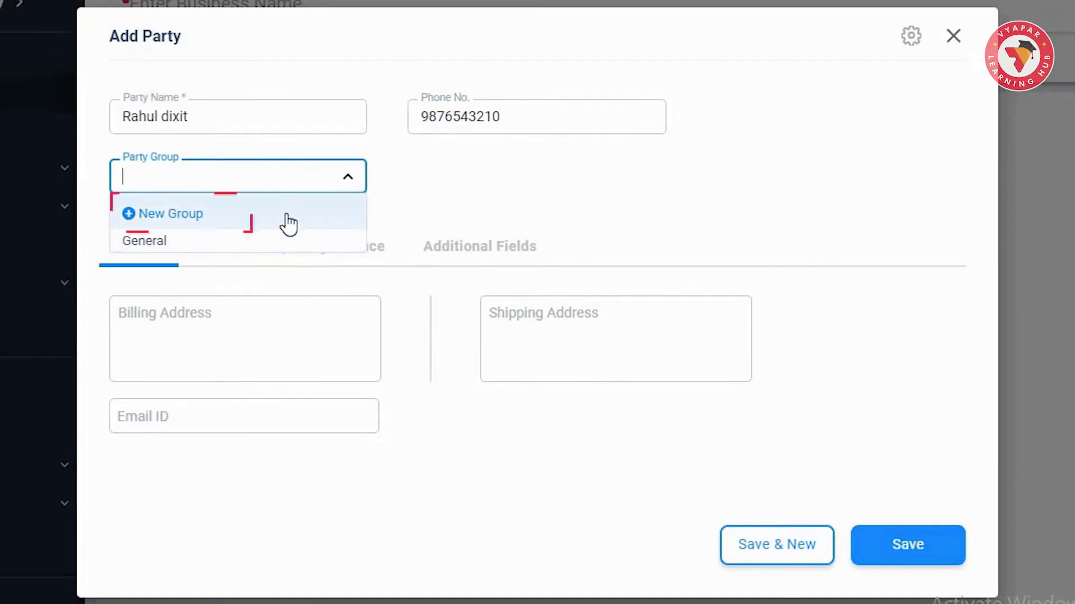
click(439, 201)
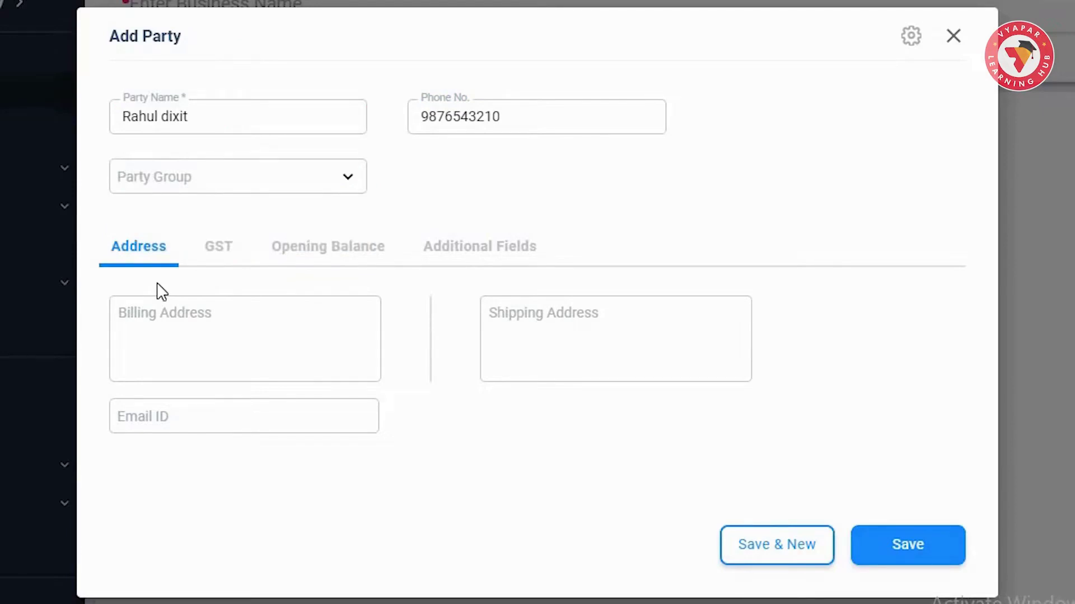
click(376, 258)
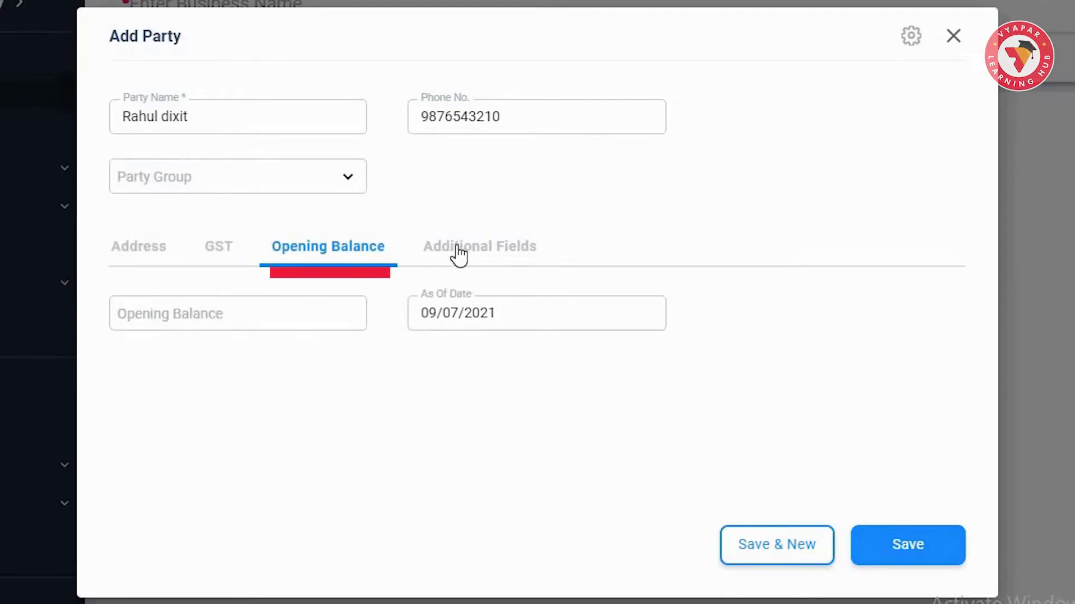
click(456, 254)
click(117, 259)
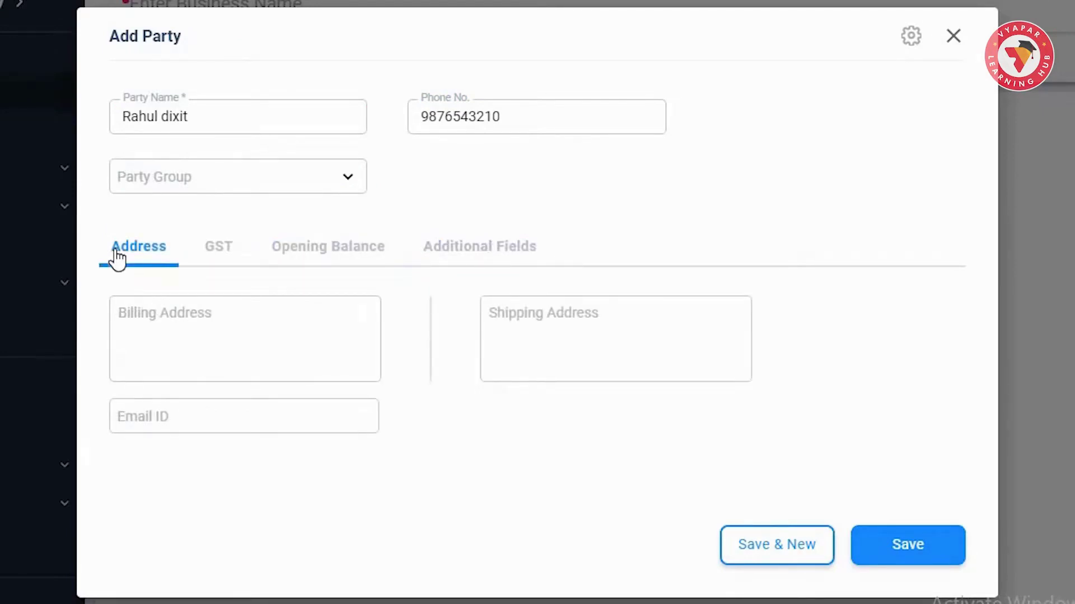
- Enter the party's billing address and its separate shipping address
click(247, 321)
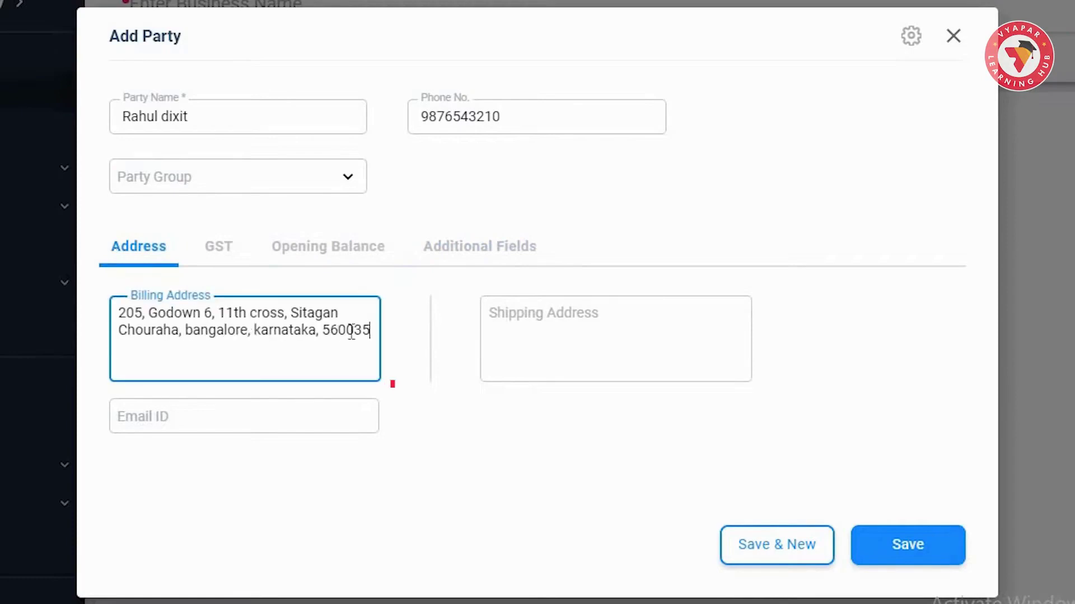
click(587, 344)
click(295, 417)
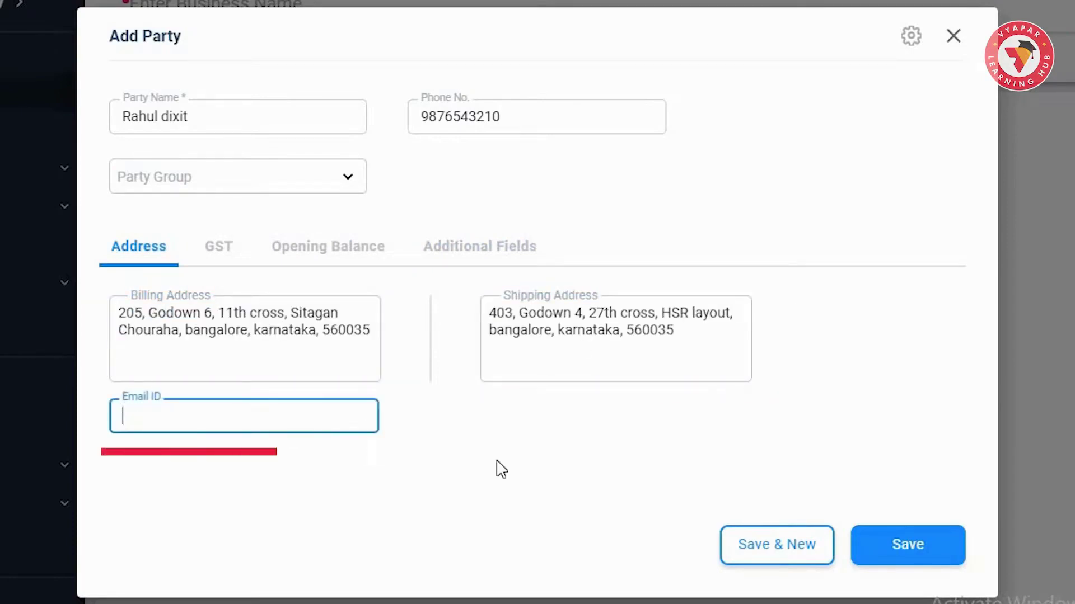
- Add the party's e-mail, set GST type Registered Business - Regular, paste the GSTIN, keep state Karnataka
click(218, 256)
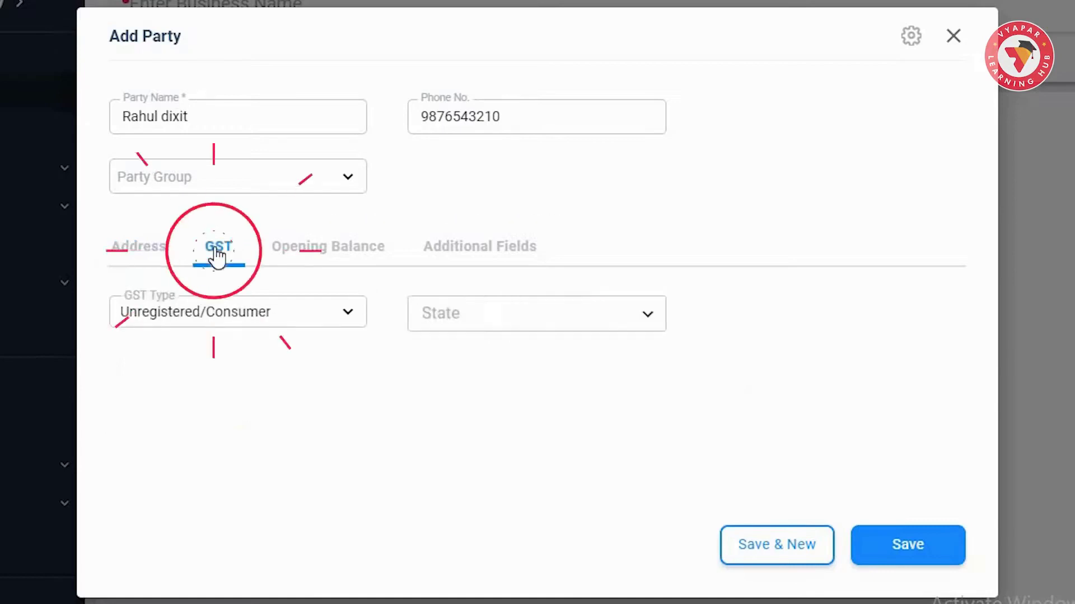
click(348, 318)
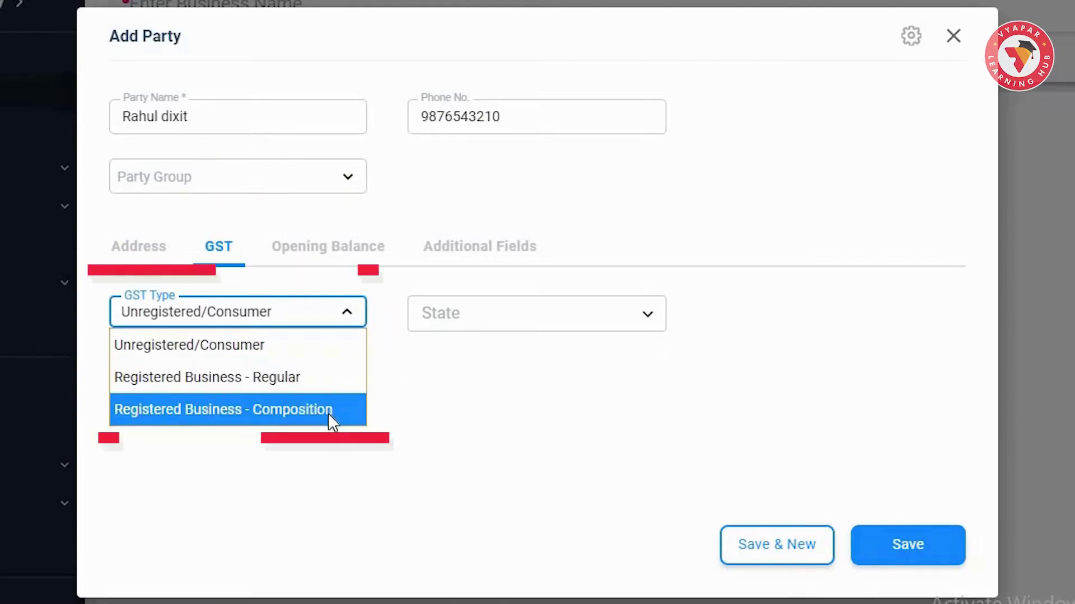
click(314, 374)
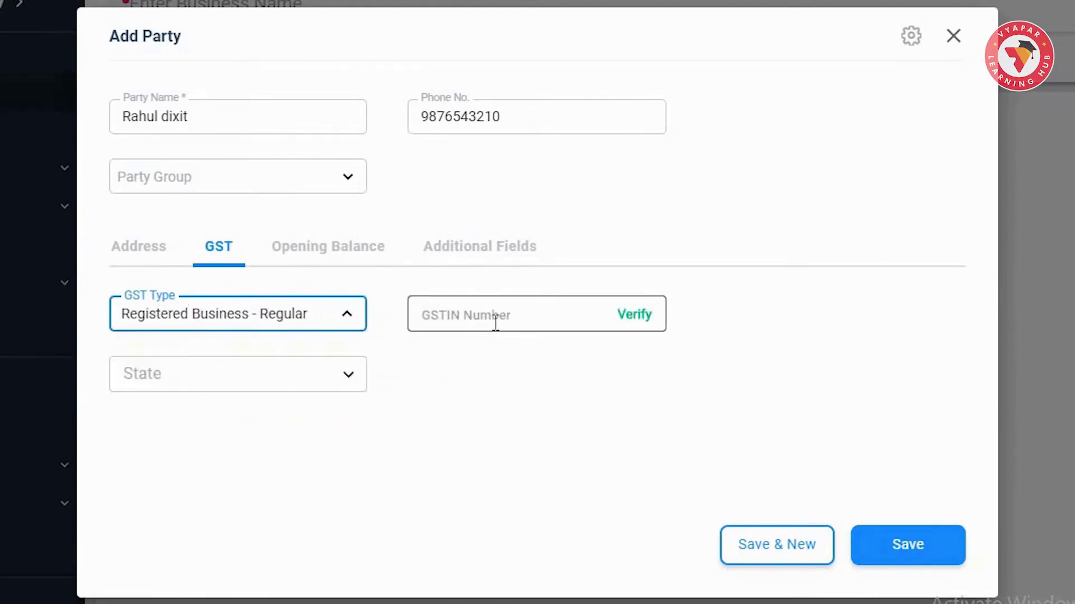
click(495, 323)
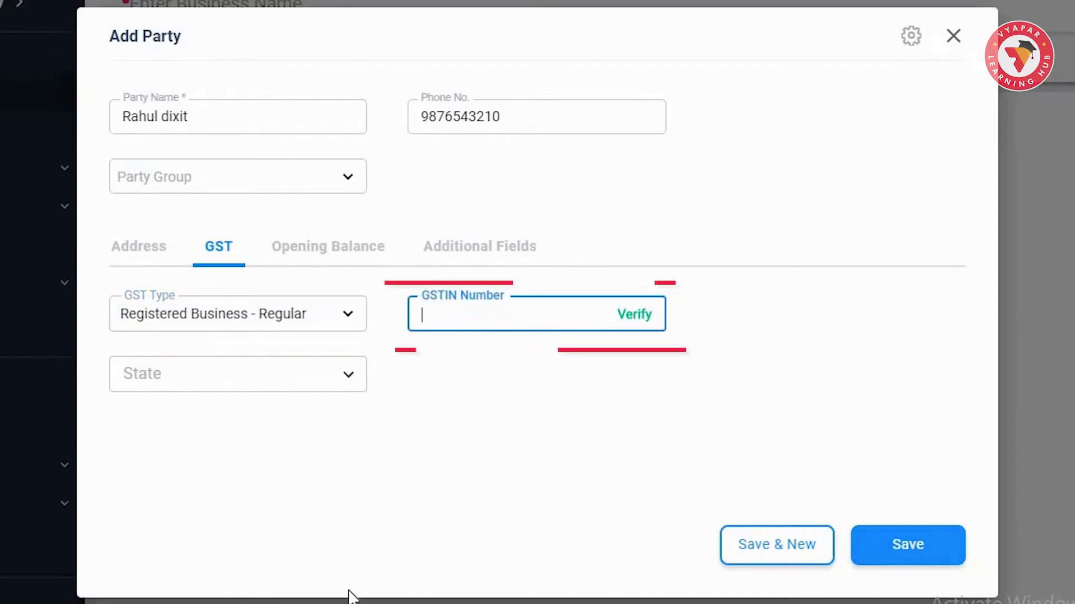
key(ctrl+v)
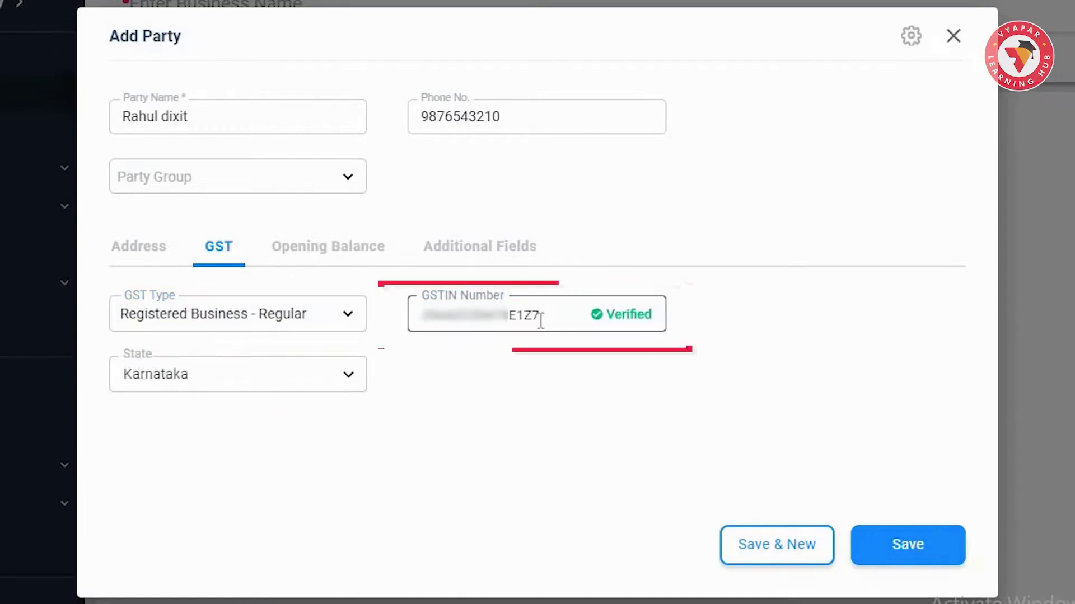
click(253, 377)
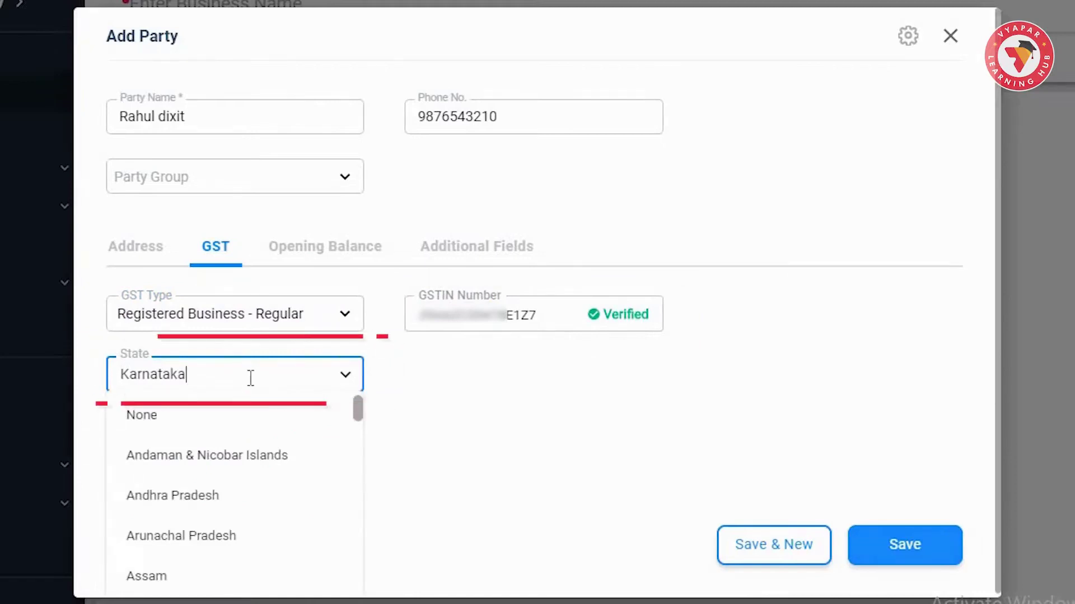
click(475, 403)
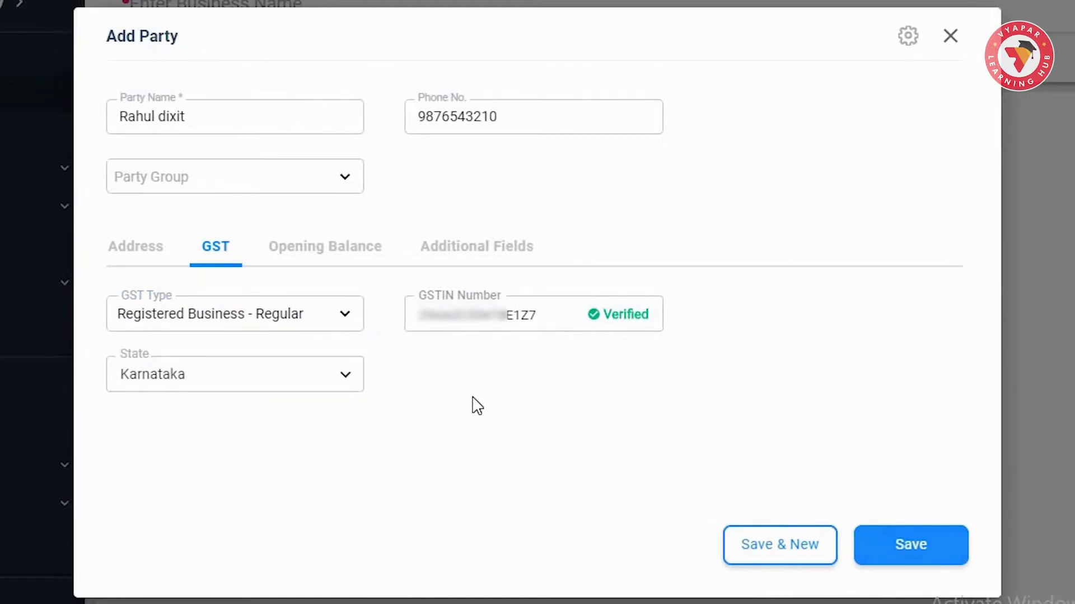
click(317, 253)
- Enter an opening balance of 10000 To Receive, as of 09/07/2021
click(266, 314)
text(10000)
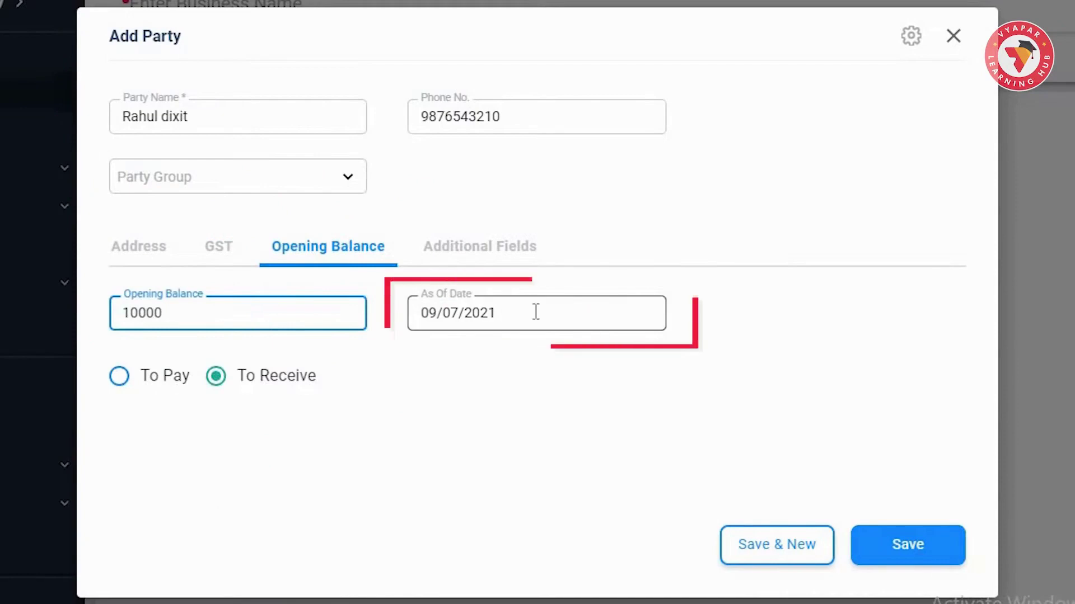
click(535, 312)
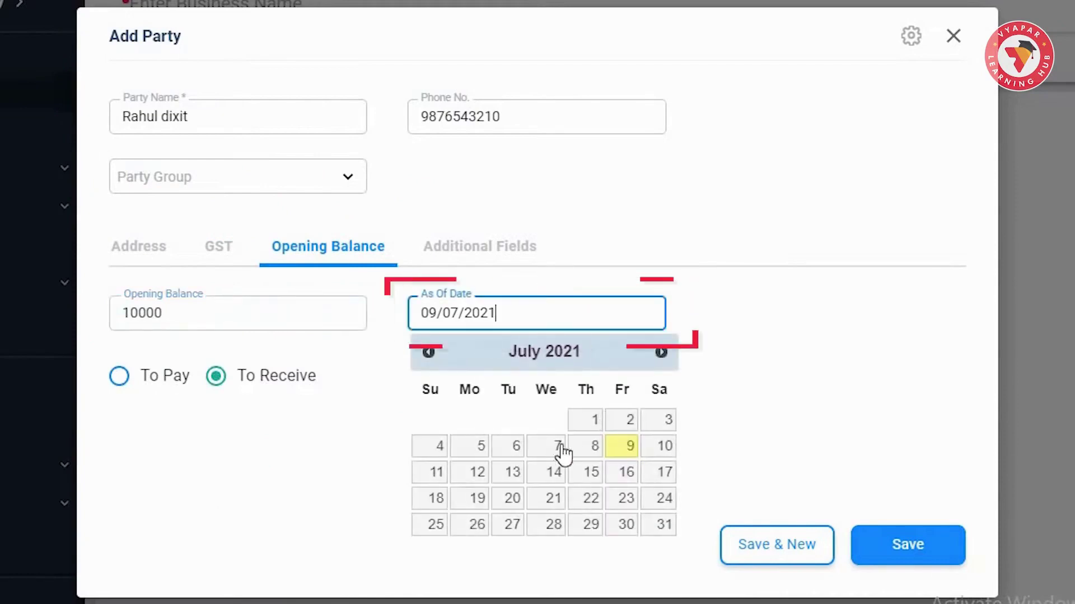
click(123, 383)
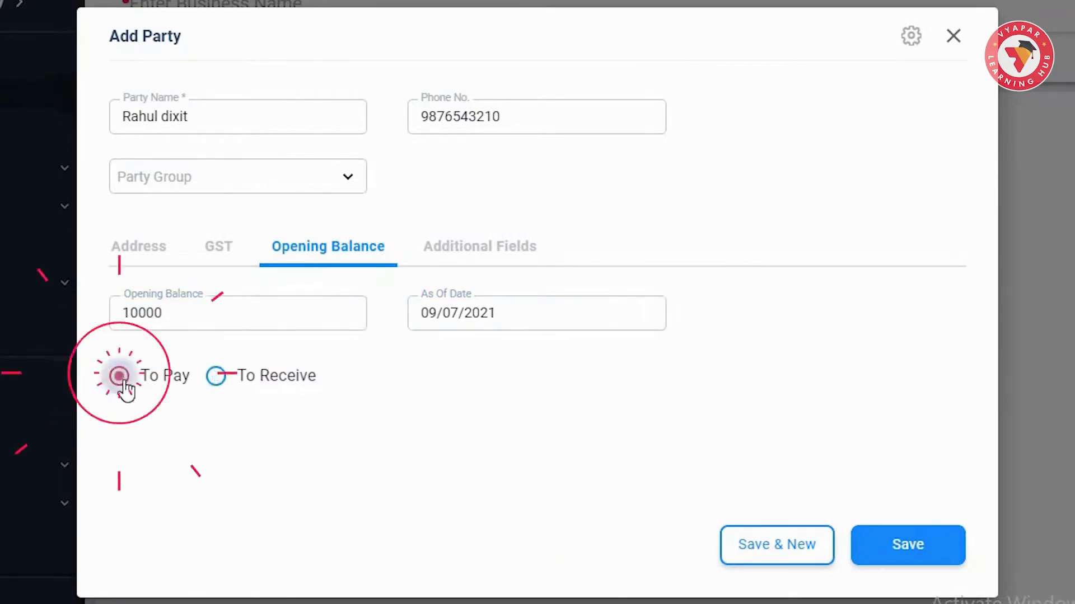
click(216, 376)
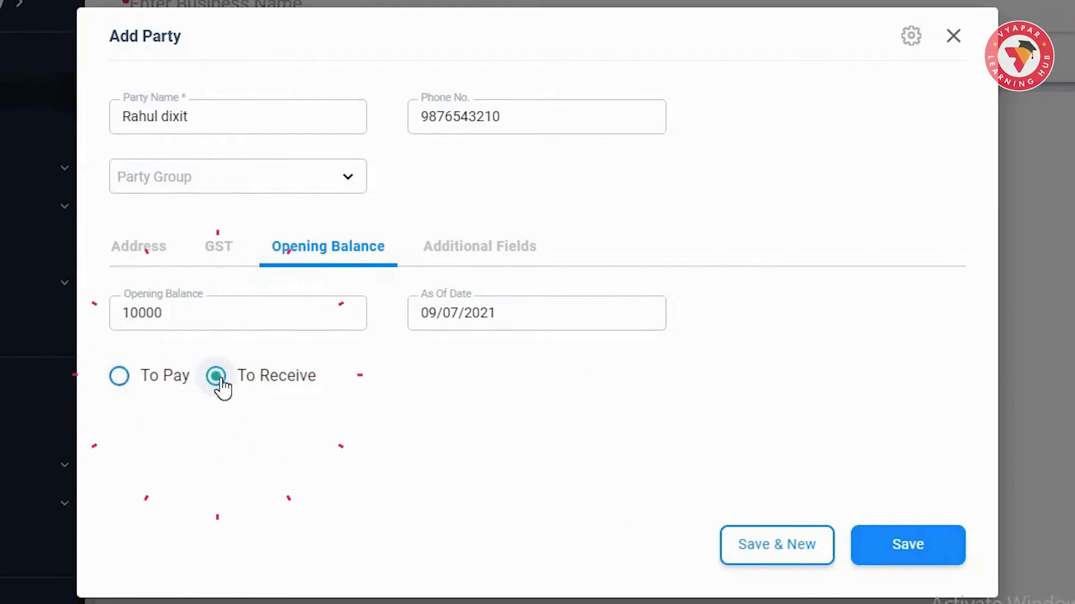
click(481, 252)
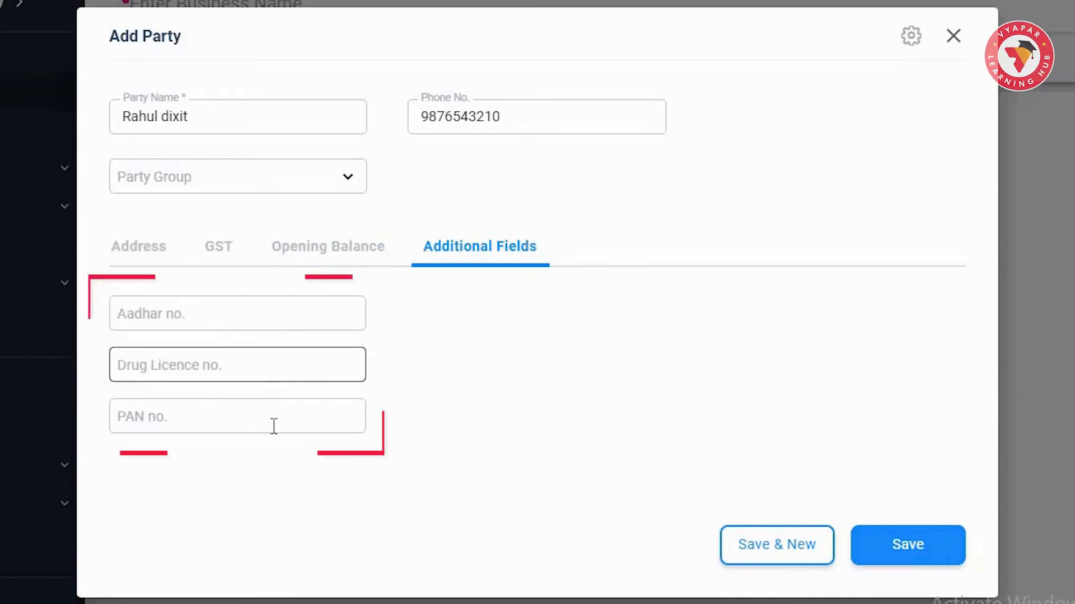
- Fill in the party's Aadhar, Drug Licence and PAN numbers, then save the party
click(288, 322)
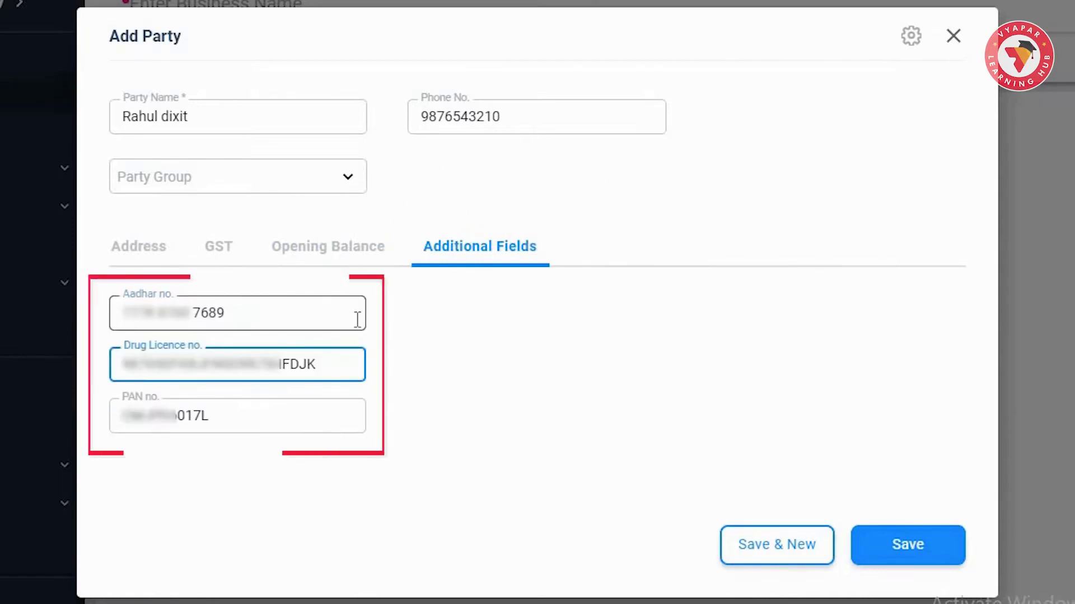
click(358, 320)
click(328, 415)
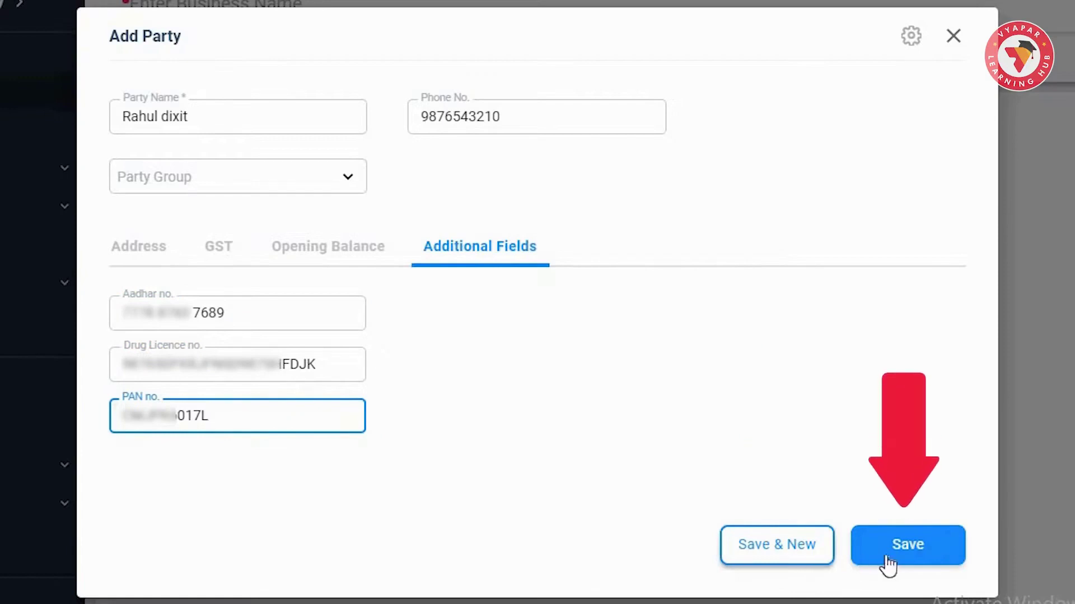
click(921, 563)
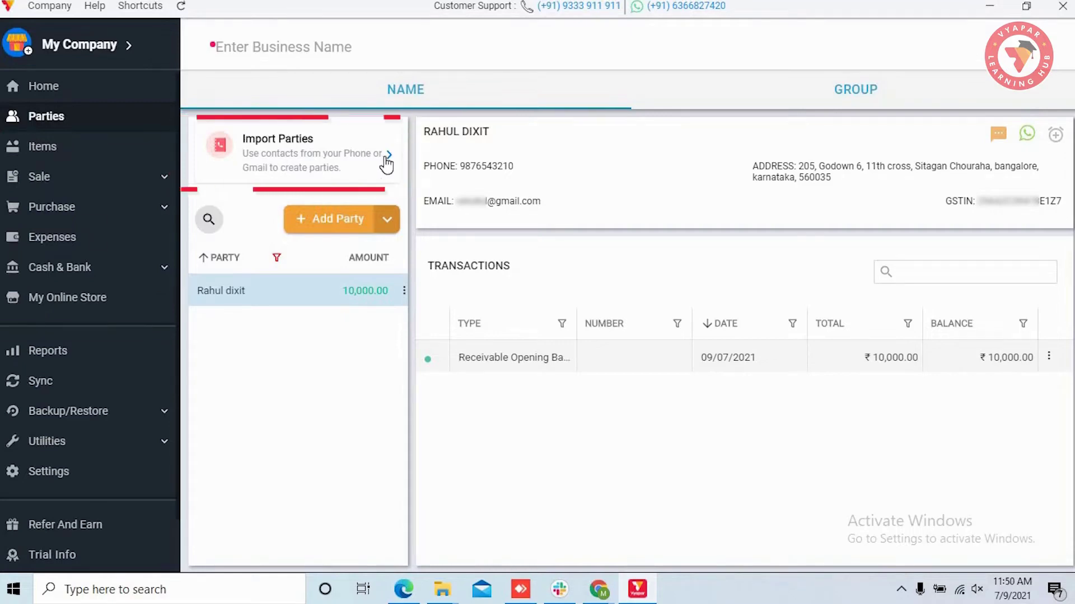
- Save Import Parties Template.xlsx from Utilities > Import Parties to Downloads and open it in Excel
click(386, 159)
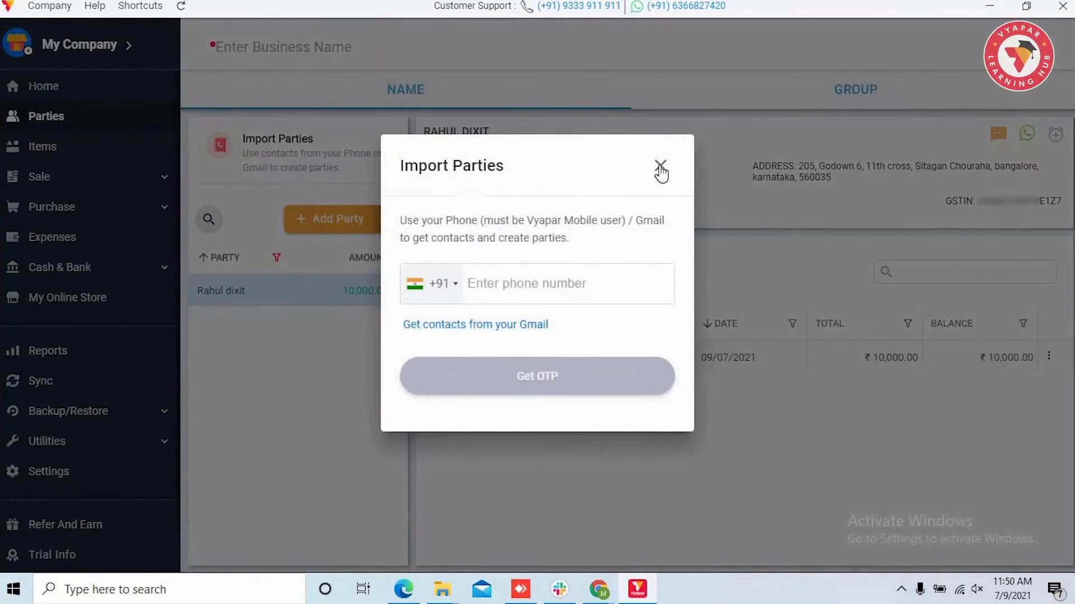
click(660, 166)
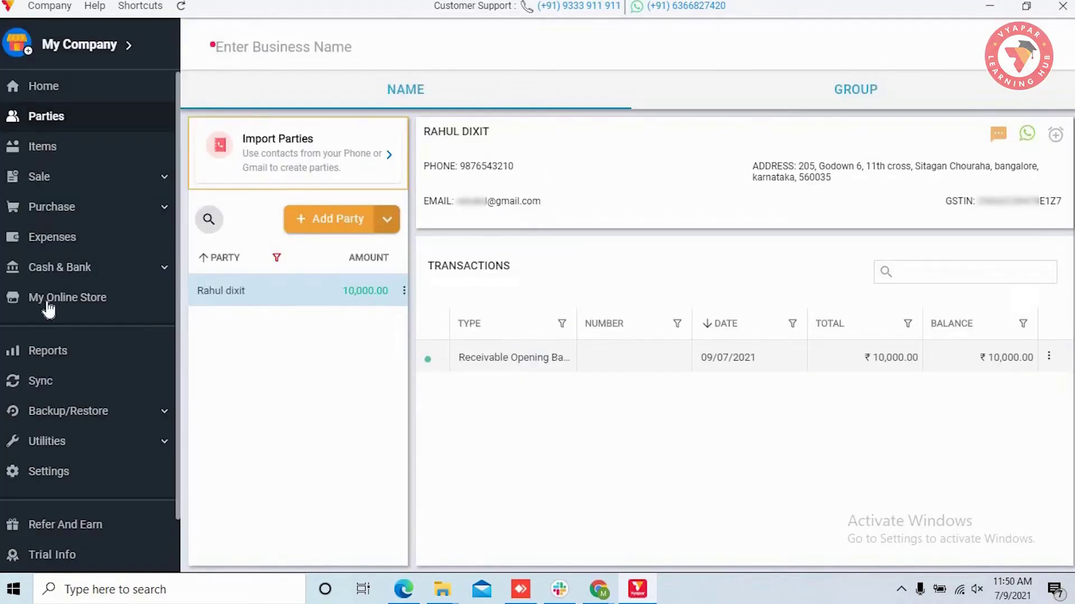
scroll(49, 309, down, 1)
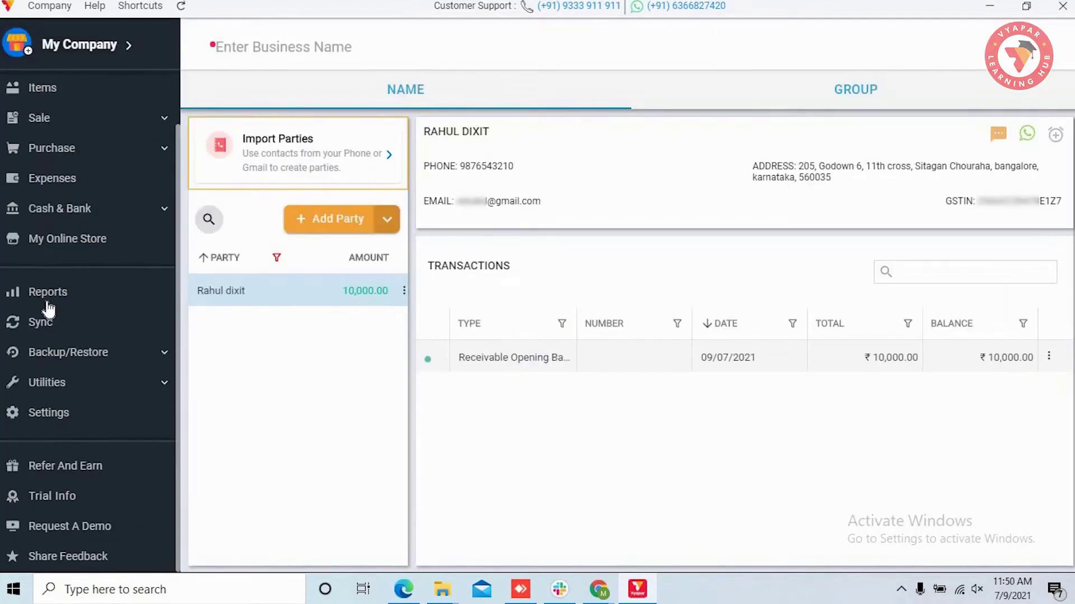
click(155, 387)
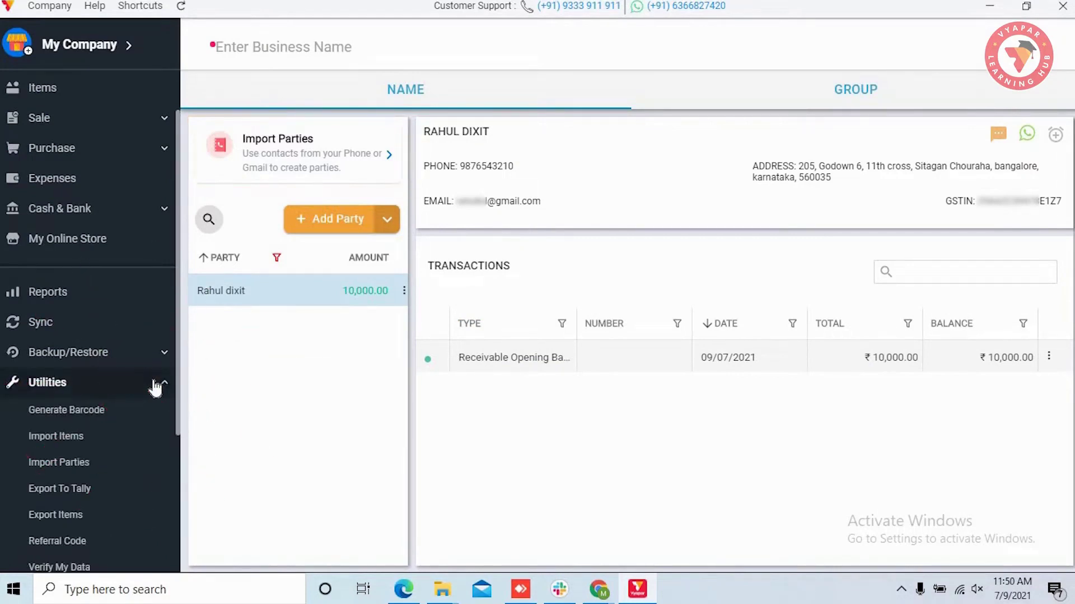
scroll(79, 353, down, 2)
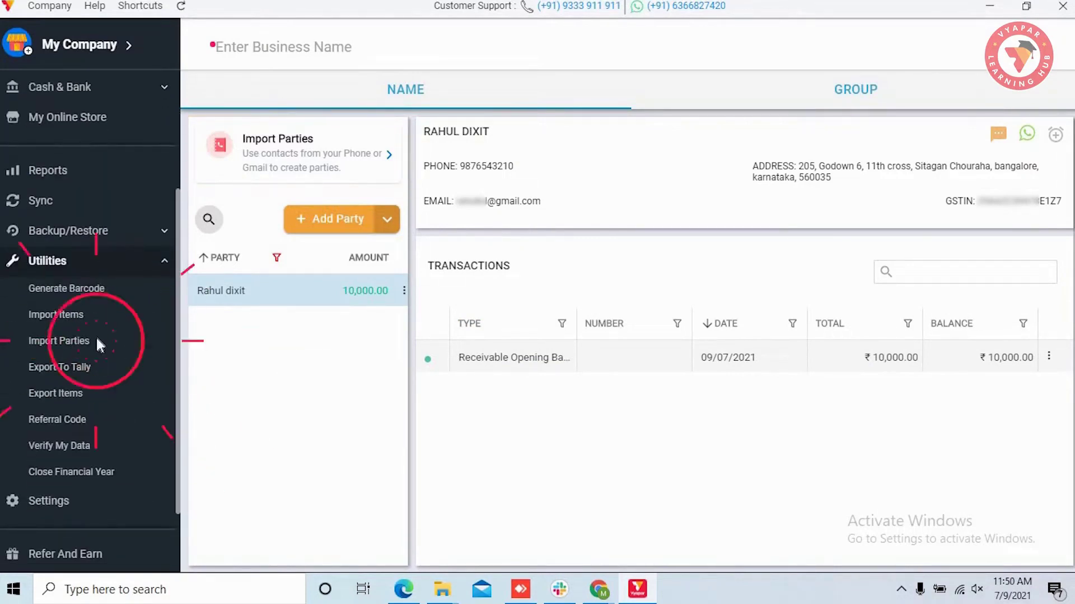
click(99, 344)
click(211, 420)
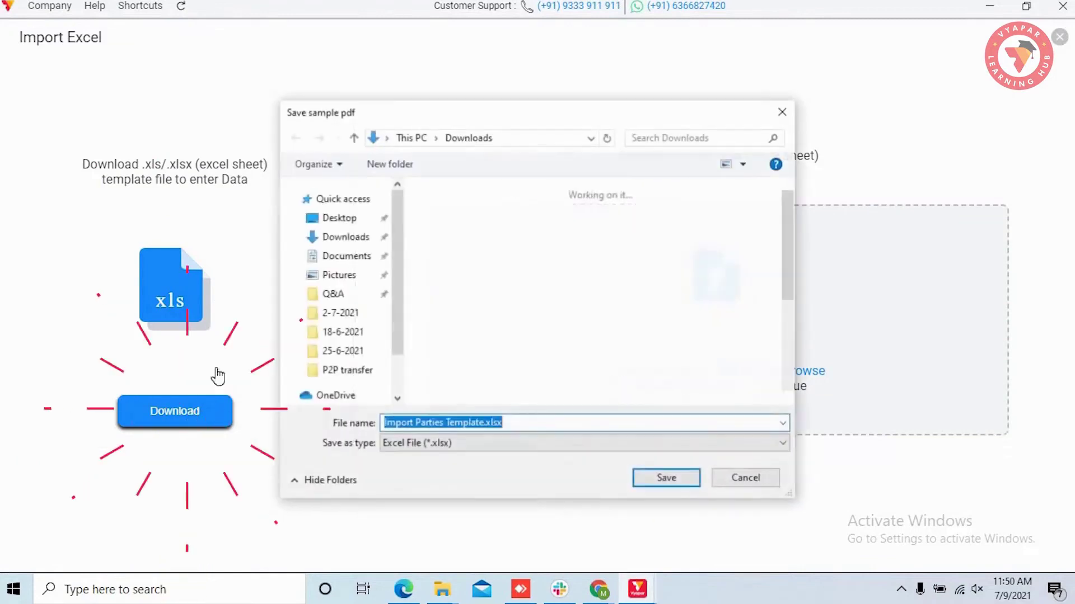
click(666, 478)
double_click(236, 192)
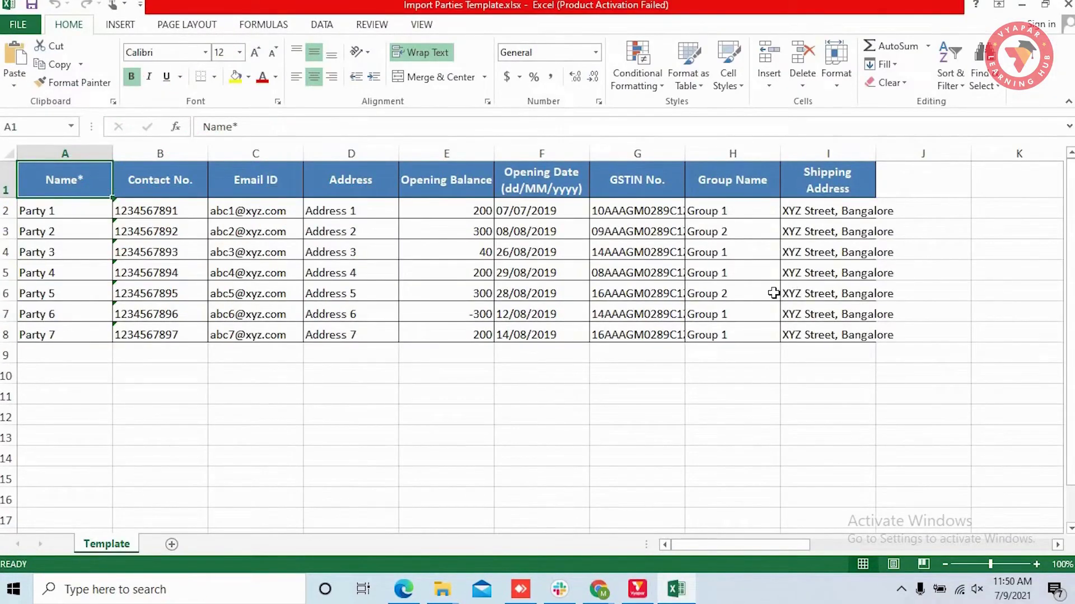
- Close Excel, upload Import Parties Template.xlsx and import its 7 valid parties
click(1067, 6)
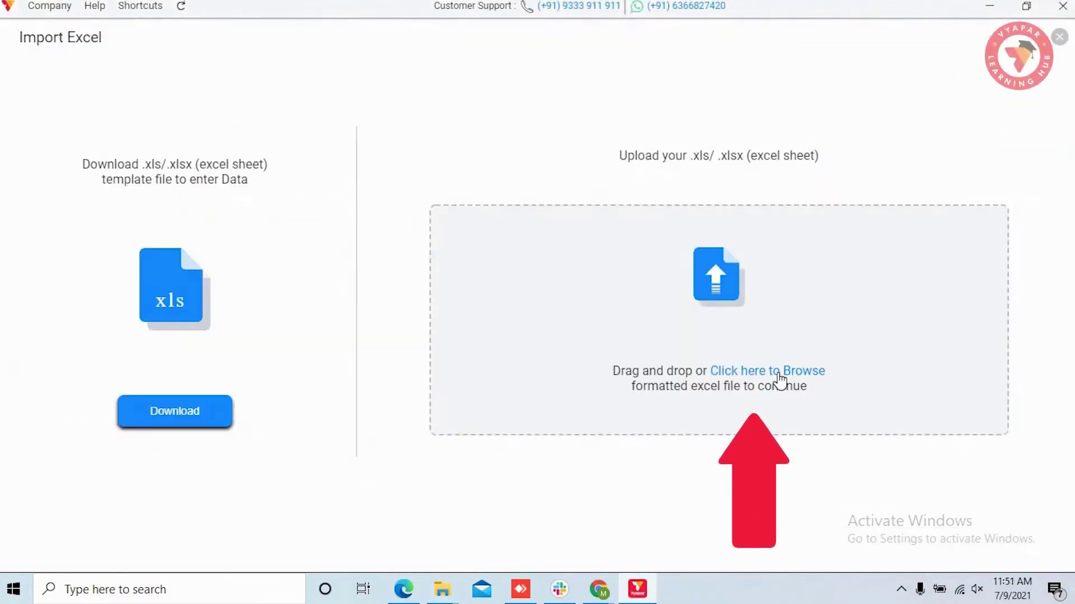
click(780, 371)
click(497, 300)
click(660, 478)
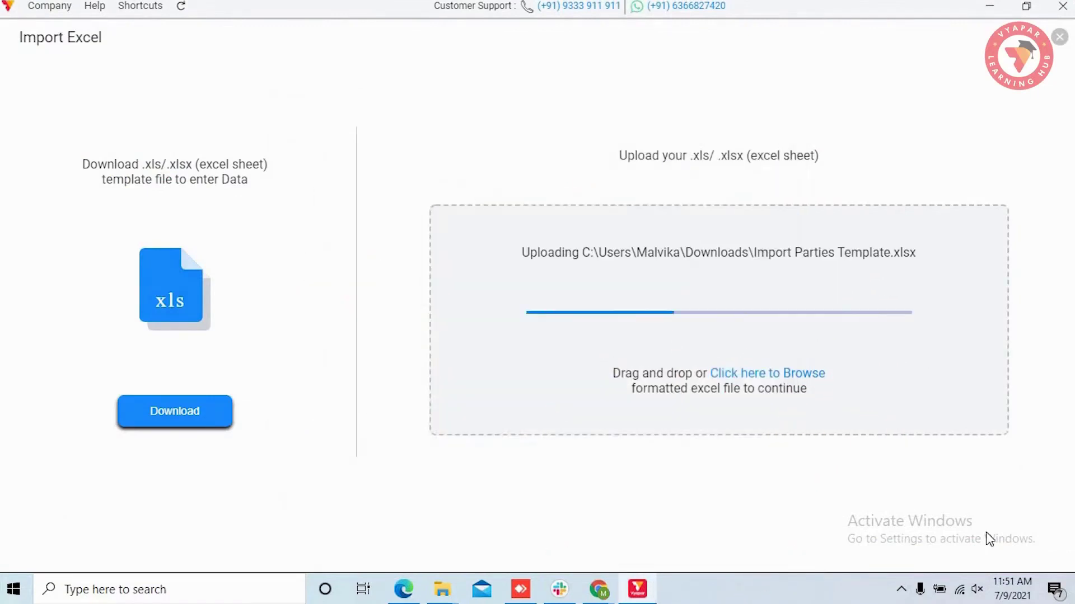
click(985, 542)
click(645, 333)
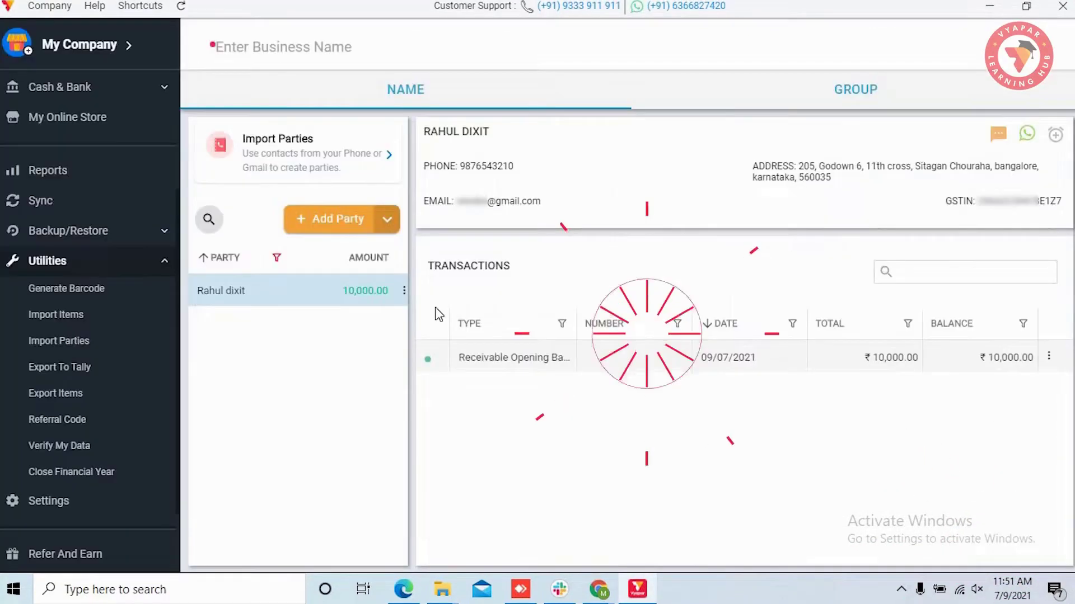